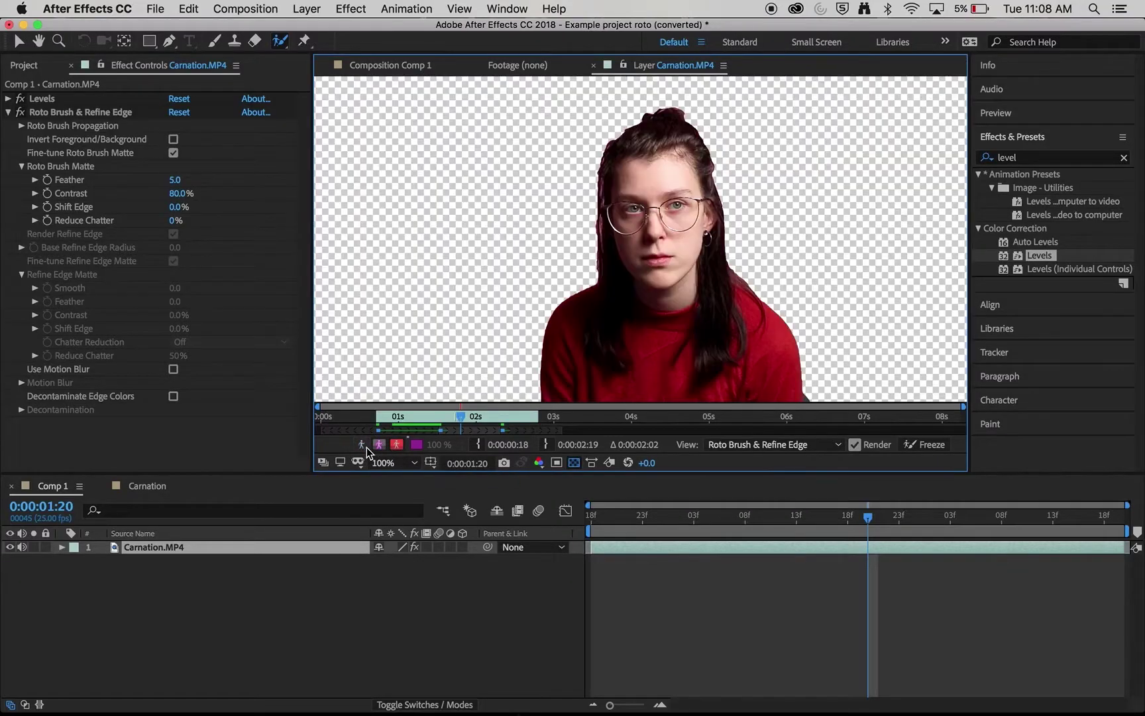
{"action": "left_click", "coordinate": [376, 446]}
- Compare the woman's matte in transparency and black-and-white views, then scrub back to 0:00:01:00
{"action": "left_click", "coordinate": [361, 444]}
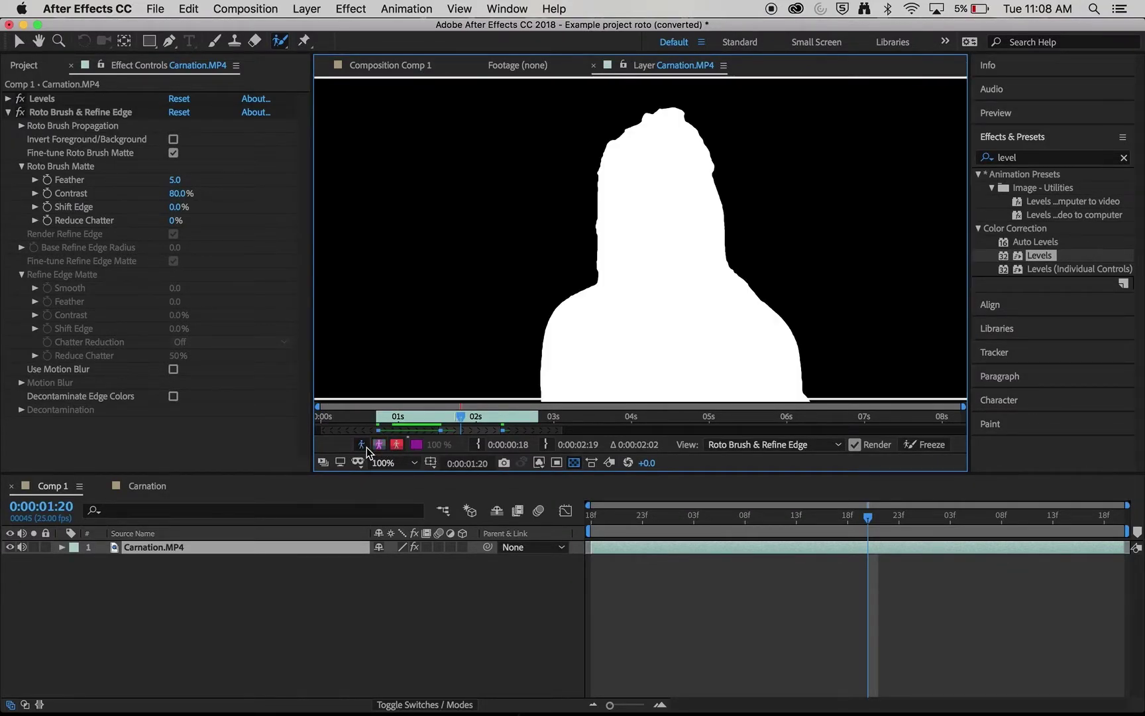
{"action": "left_click", "coordinate": [394, 445]}
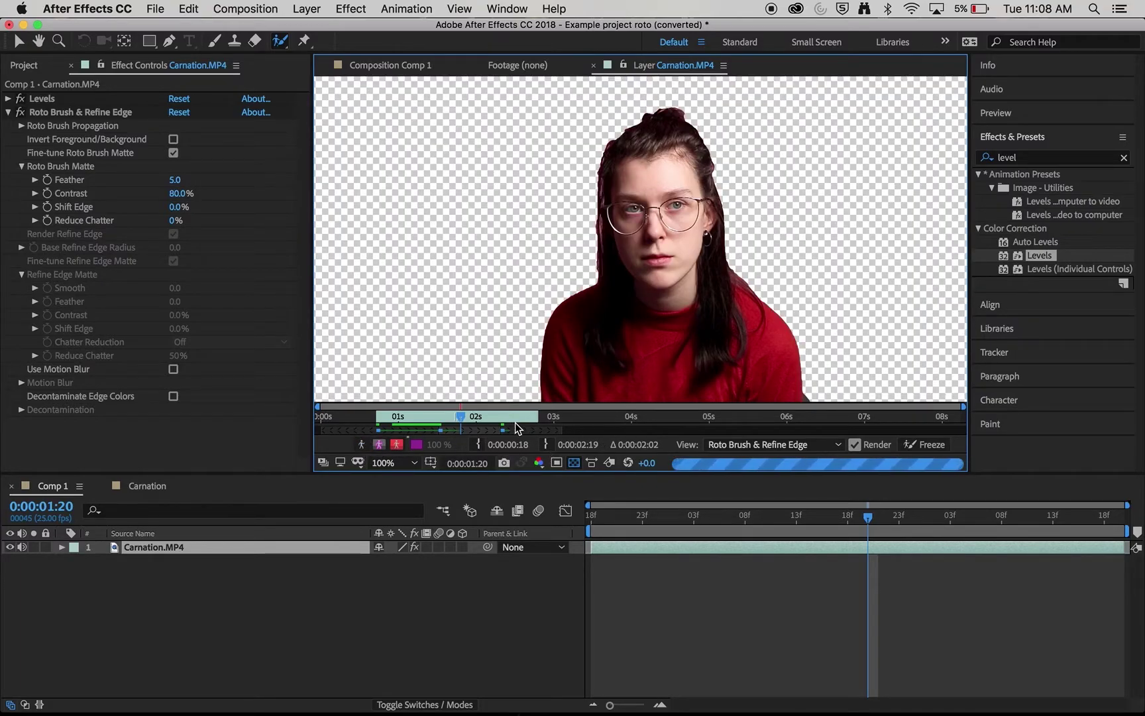
{"action": "left_click", "coordinate": [460, 419]}
{"action": "left_click_drag", "start_coordinate": [462, 424], "coordinate": [513, 403]}
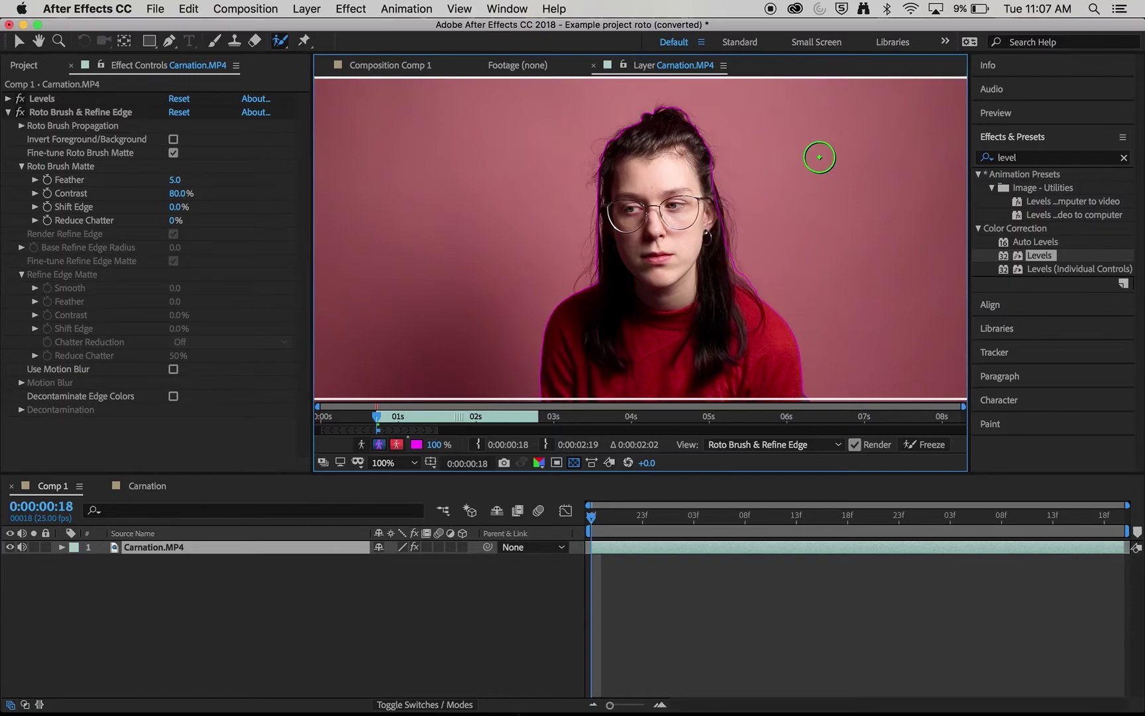
- Switch between the red overlay and alpha views, then step ahead to 0:00:01:11 to propagate the matte
{"action": "left_click", "coordinate": [379, 445]}
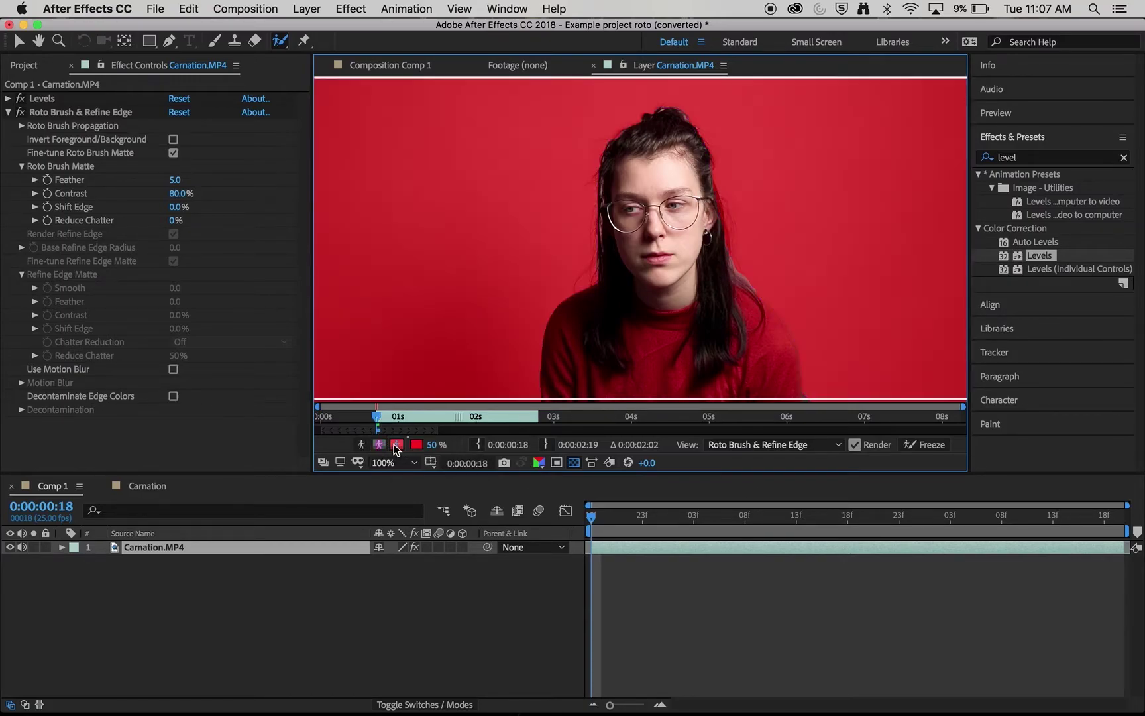
{"action": "key", "text": "alt+4"}
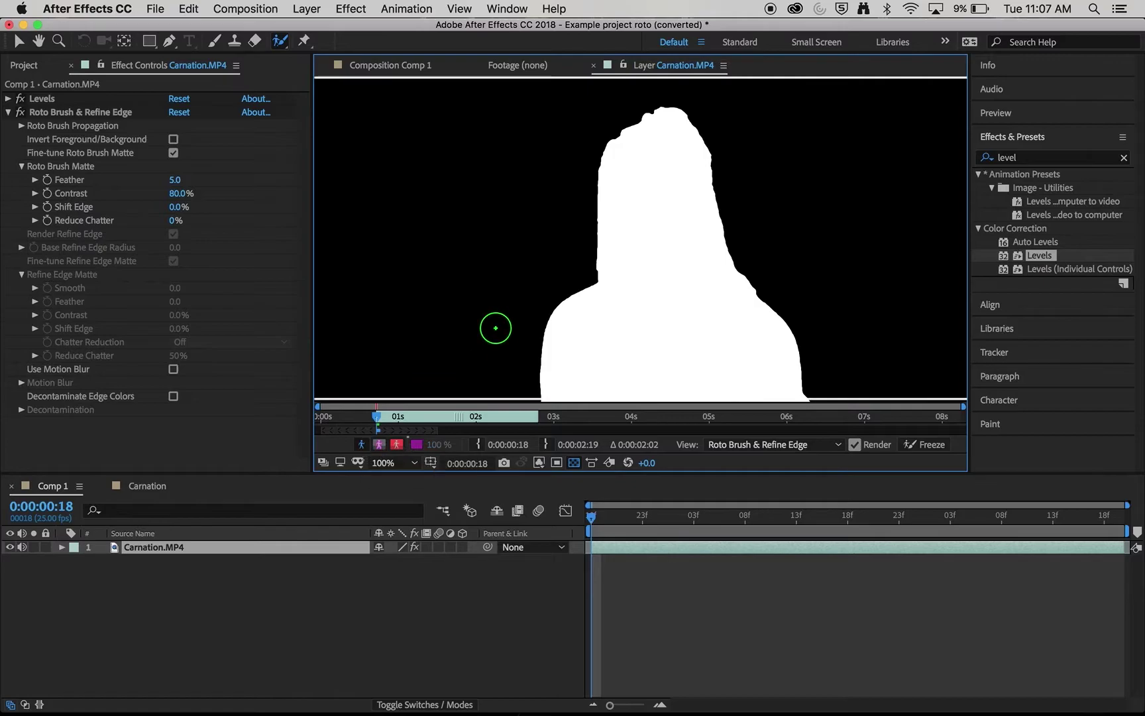
{"action": "left_click", "coordinate": [396, 444]}
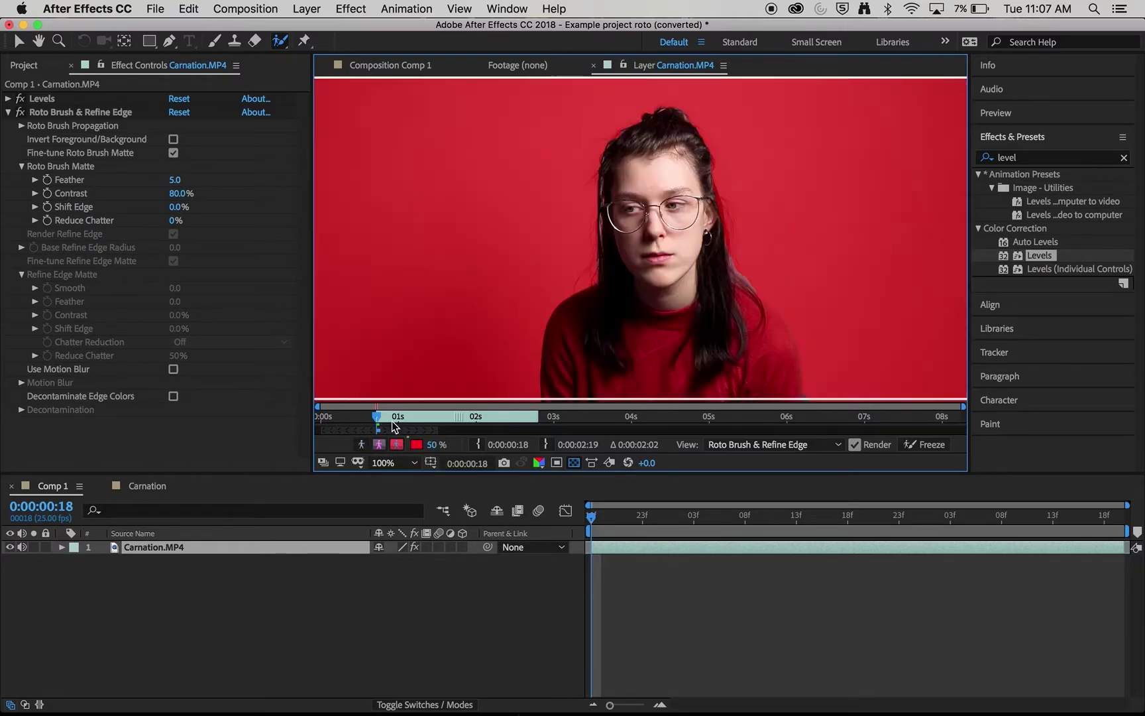
{"action": "left_click", "coordinate": [393, 416]}
{"action": "left_click", "coordinate": [432, 416]}
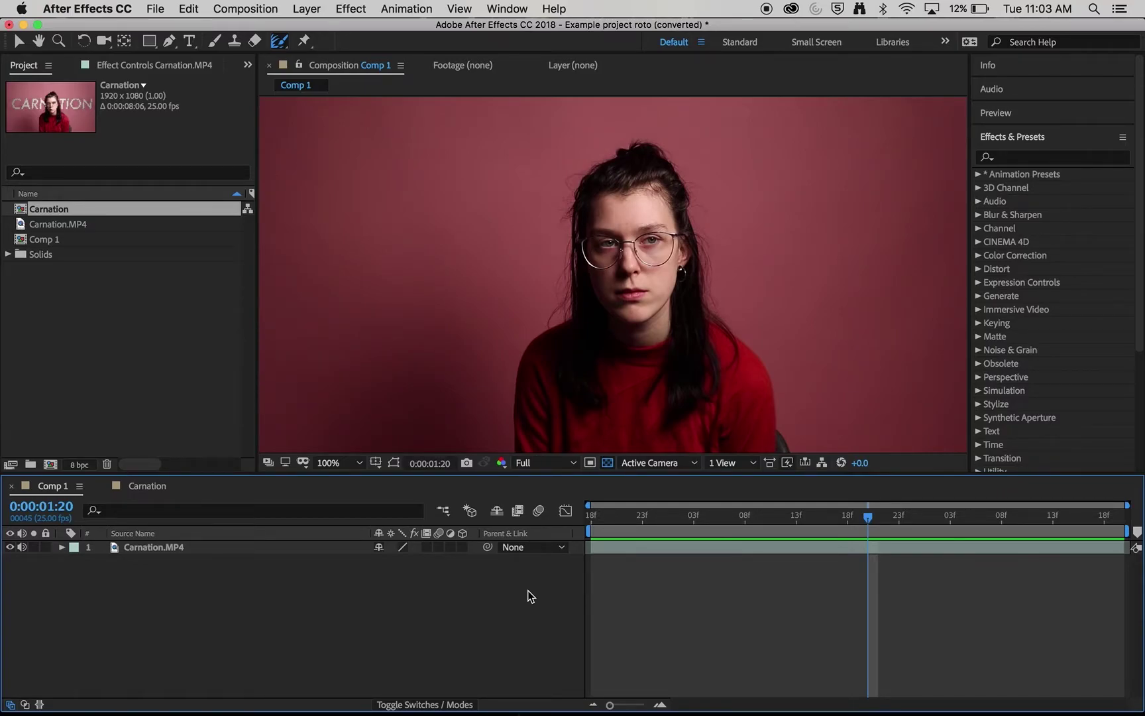
- Find the Levels effect under 'level' in Effects & Presets and apply it to the Carnation footage
{"action": "left_click", "coordinate": [1032, 161]}
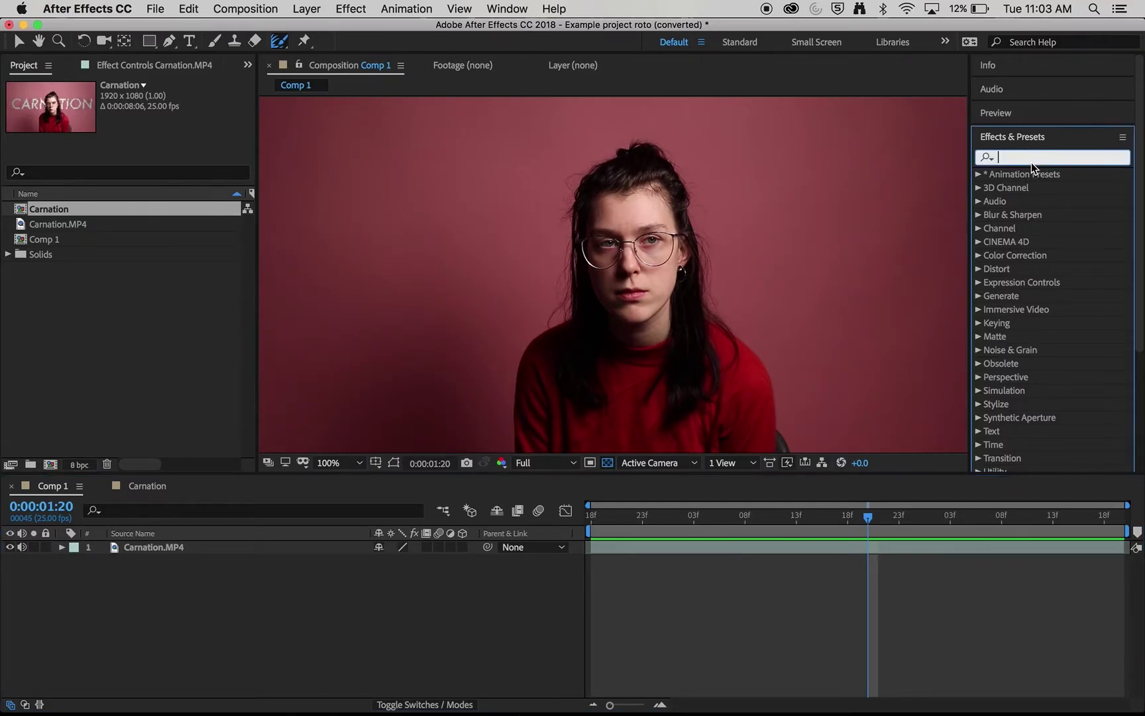
{"action": "type", "text": "level"}
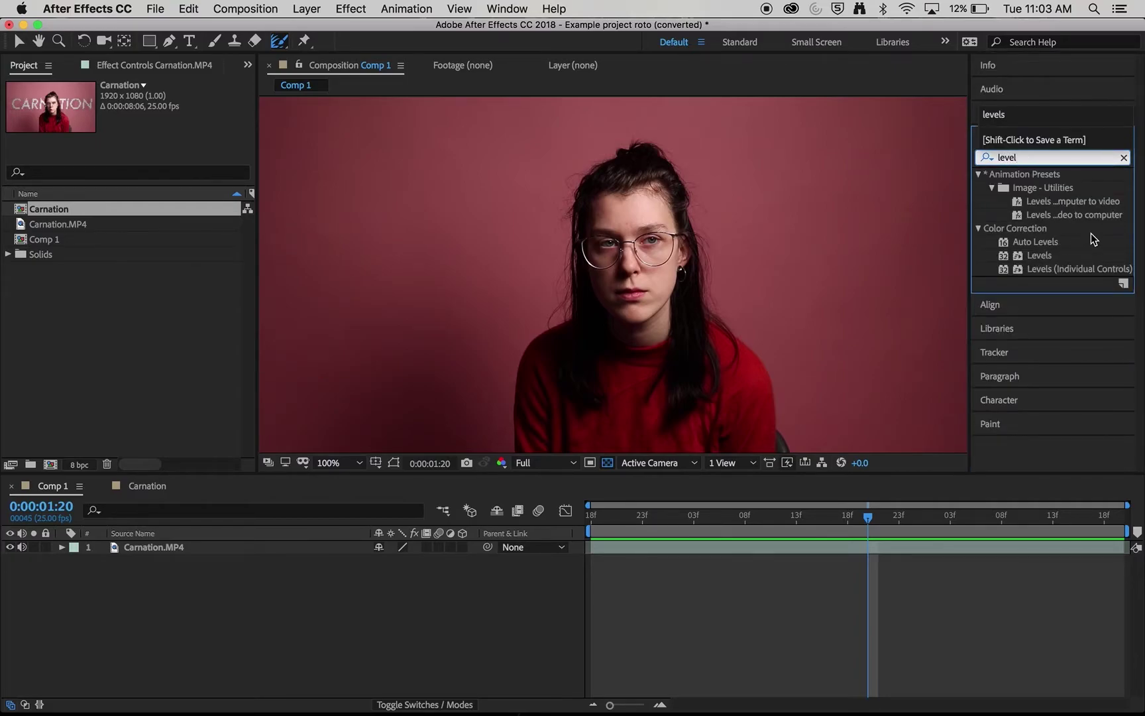
{"action": "left_click_drag", "start_coordinate": [1039, 255], "coordinate": [606, 285]}
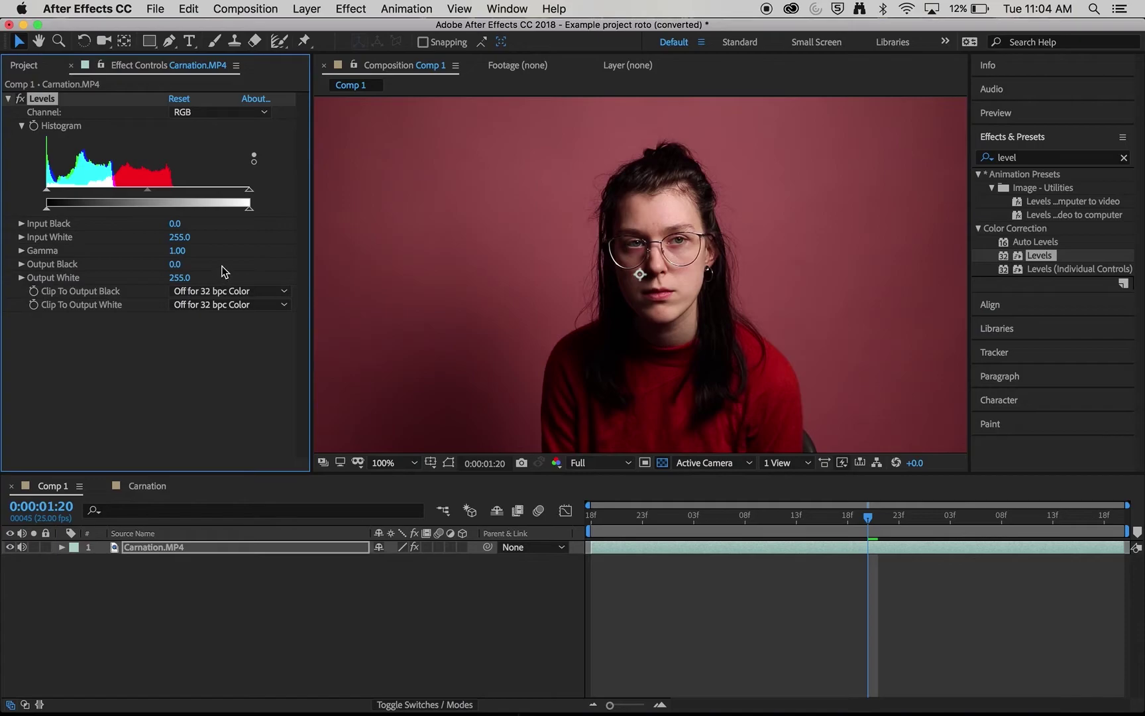
- Set Levels to Input White 228, Gamma 1.37 and Input Black 3.0, then return to the first frame
{"action": "mouse_move", "coordinate": [250, 193]}
{"action": "left_mouse_down"}
{"action": "mouse_move", "coordinate": [182, 198]}
{"action": "mouse_move", "coordinate": [229, 191]}
{"action": "left_mouse_up"}
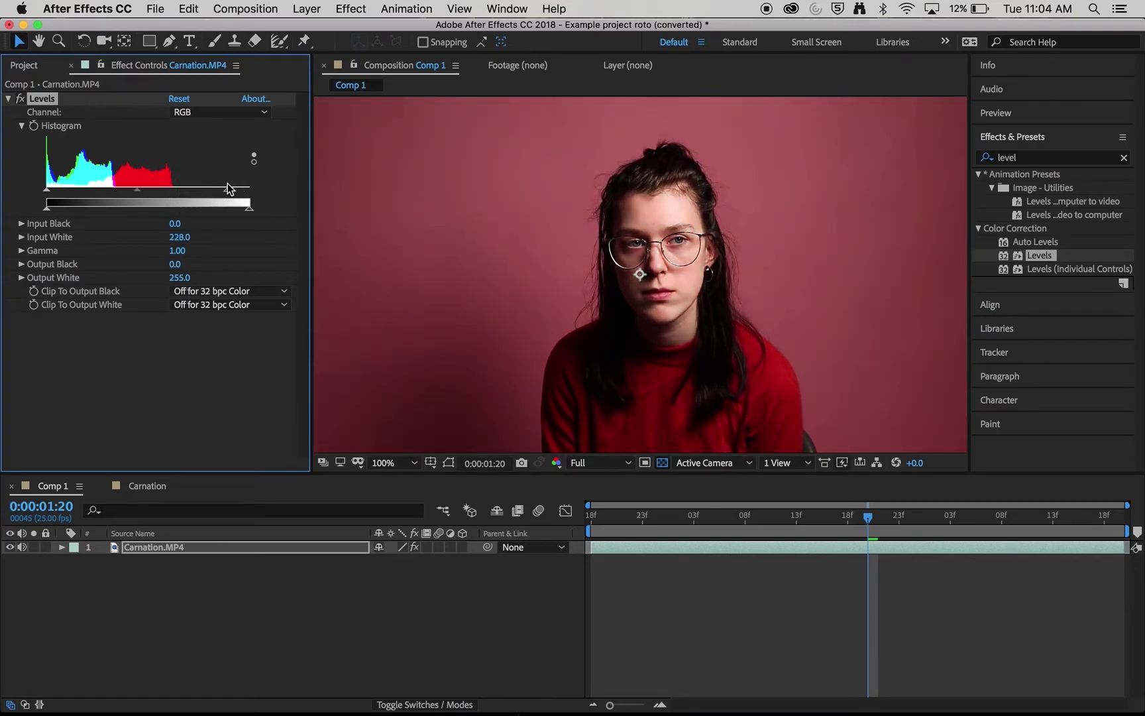
{"action": "left_click_drag", "start_coordinate": [138, 192], "coordinate": [117, 195]}
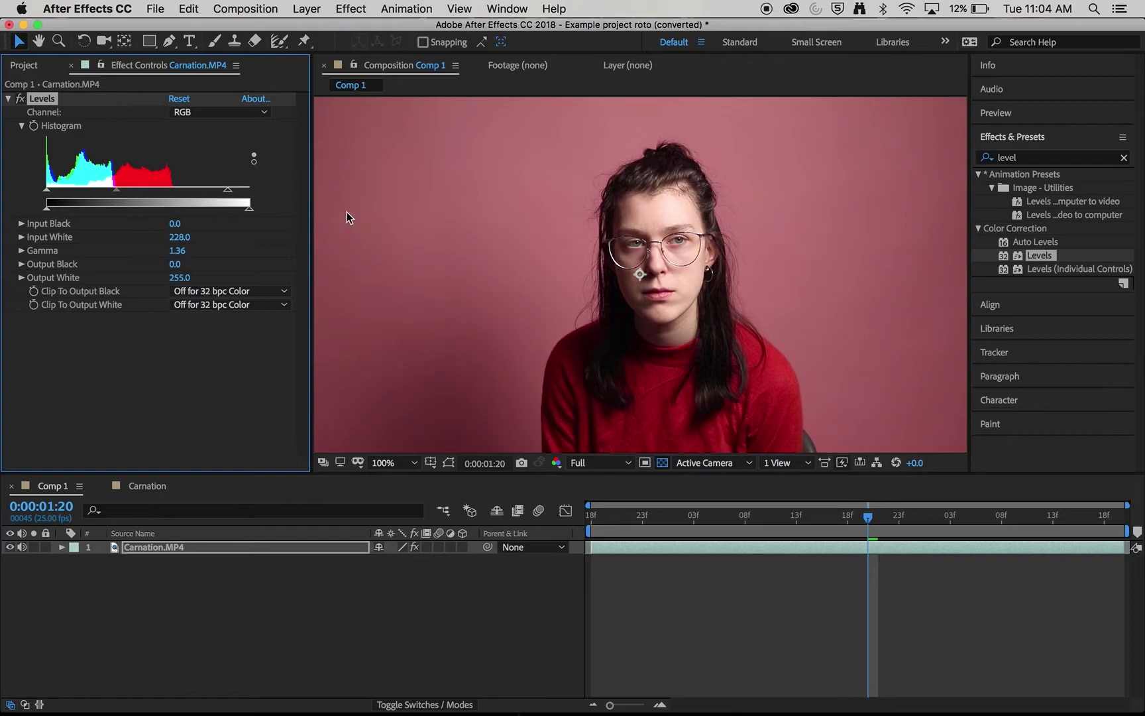
{"action": "left_click_drag", "start_coordinate": [174, 223], "coordinate": [176, 223]}
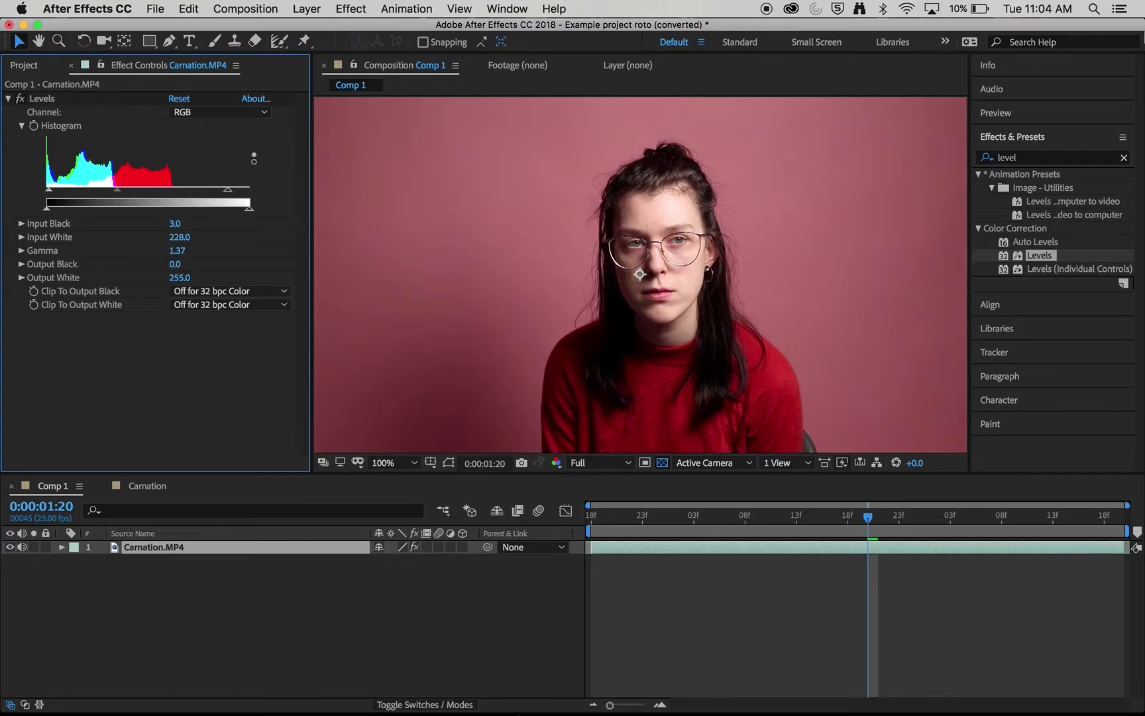
{"action": "left_click", "coordinate": [546, 543]}
{"action": "key", "text": "Home"}
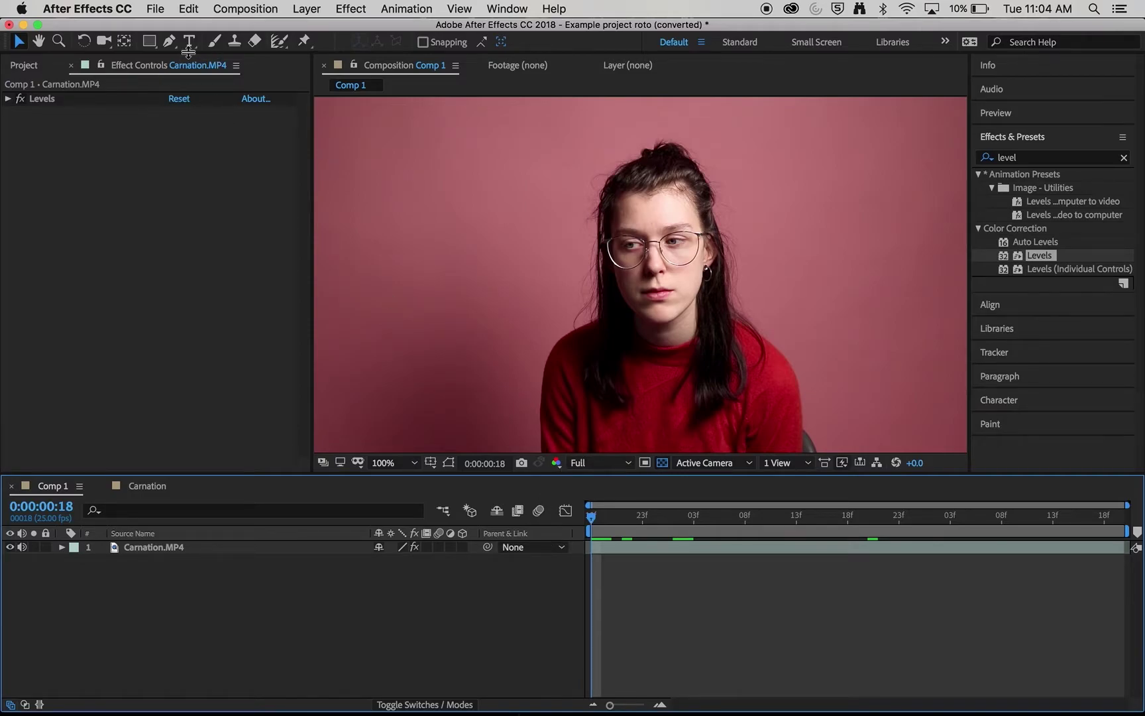
- Pick the Roto Brush tool, open Carnation.MP4 in the Layer panel, and return to Comp 1
{"action": "left_click", "coordinate": [278, 41]}
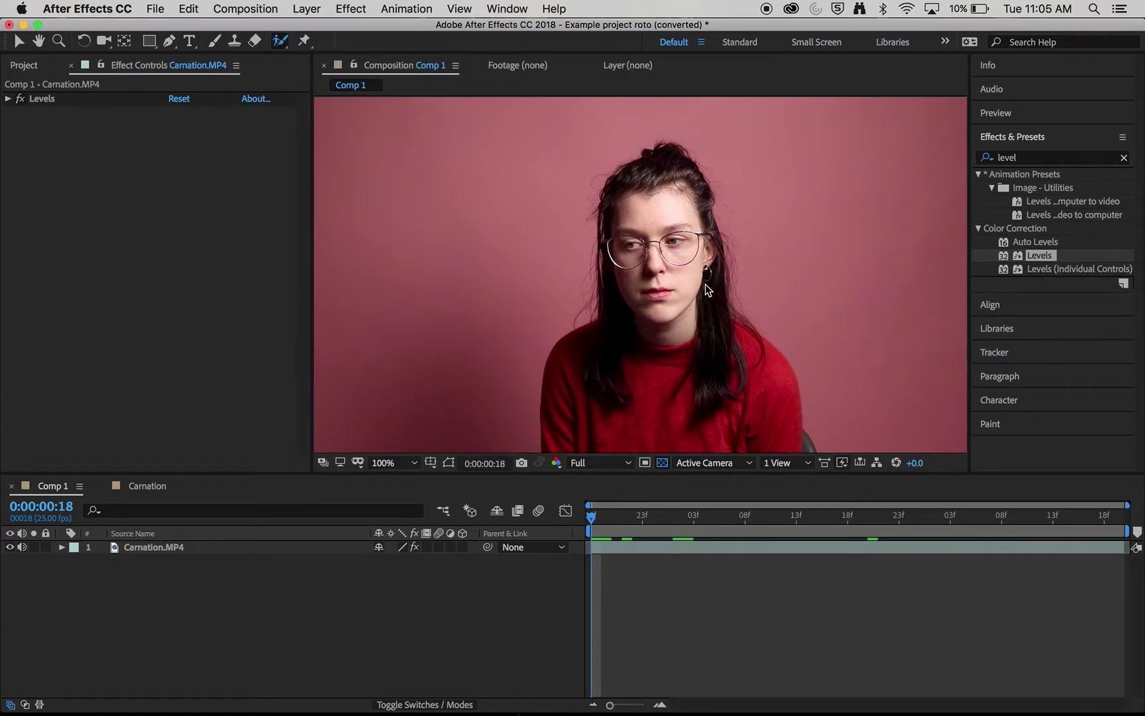
{"action": "double_click", "coordinate": [155, 549]}
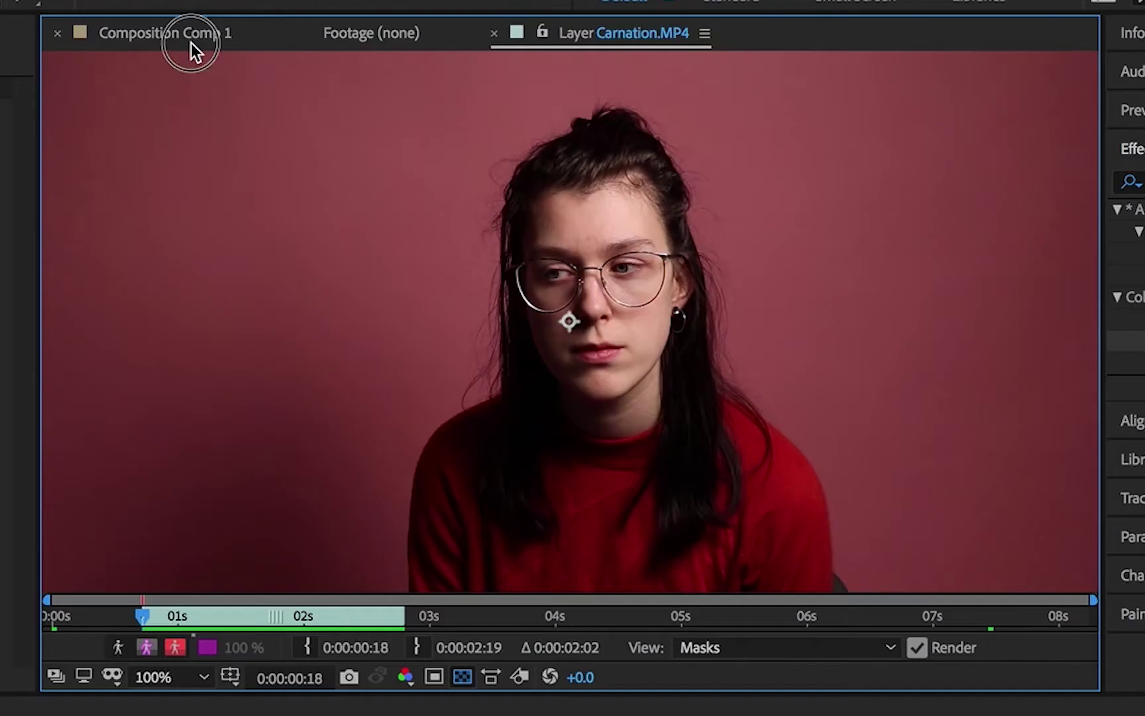
{"action": "left_click", "coordinate": [396, 65]}
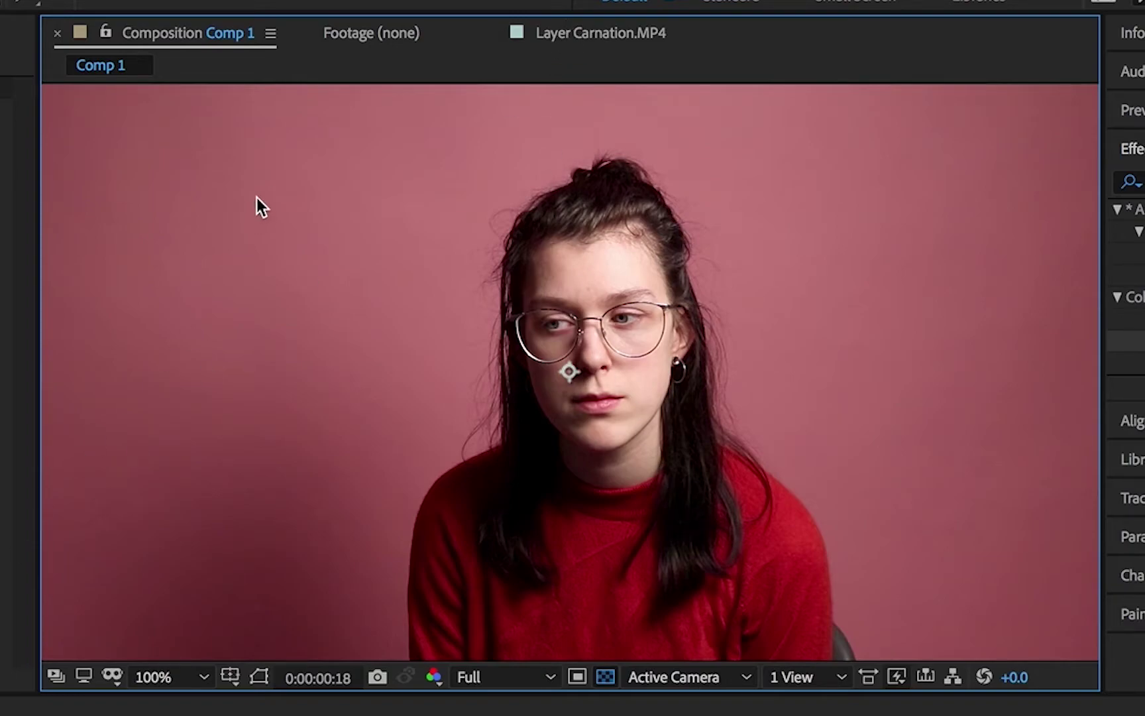
- Paint foreground strokes over the woman with an enlarged brush, then subtract the wall beside her hair
{"action": "left_click", "coordinate": [568, 34]}
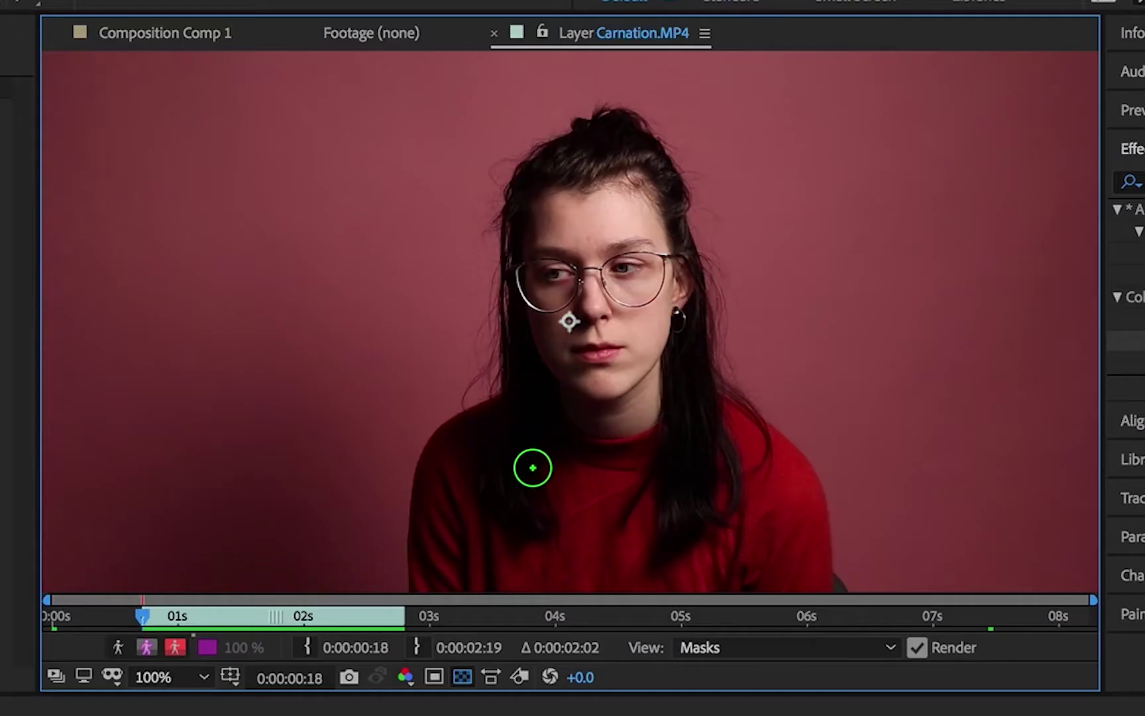
{"action": "left_click_drag", "start_coordinate": [596, 405], "coordinate": [624, 323]}
{"action": "mouse_move", "coordinate": [542, 439]}
{"action": "left_mouse_down"}
{"action": "mouse_move", "coordinate": [570, 291]}
{"action": "mouse_move", "coordinate": [729, 491]}
{"action": "left_mouse_up"}
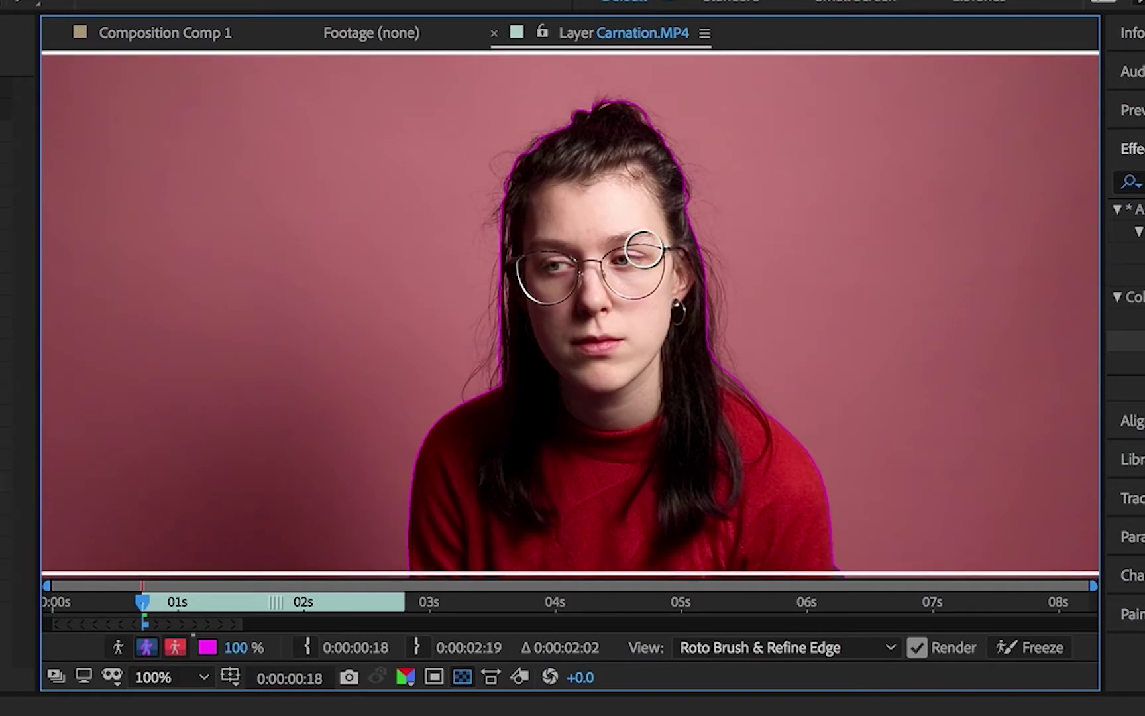
{"action": "mouse_move", "coordinate": [644, 249]}
{"action": "left_mouse_down"}
{"action": "mouse_move", "coordinate": [788, 250]}
{"action": "mouse_move", "coordinate": [673, 249]}
{"action": "left_mouse_up"}
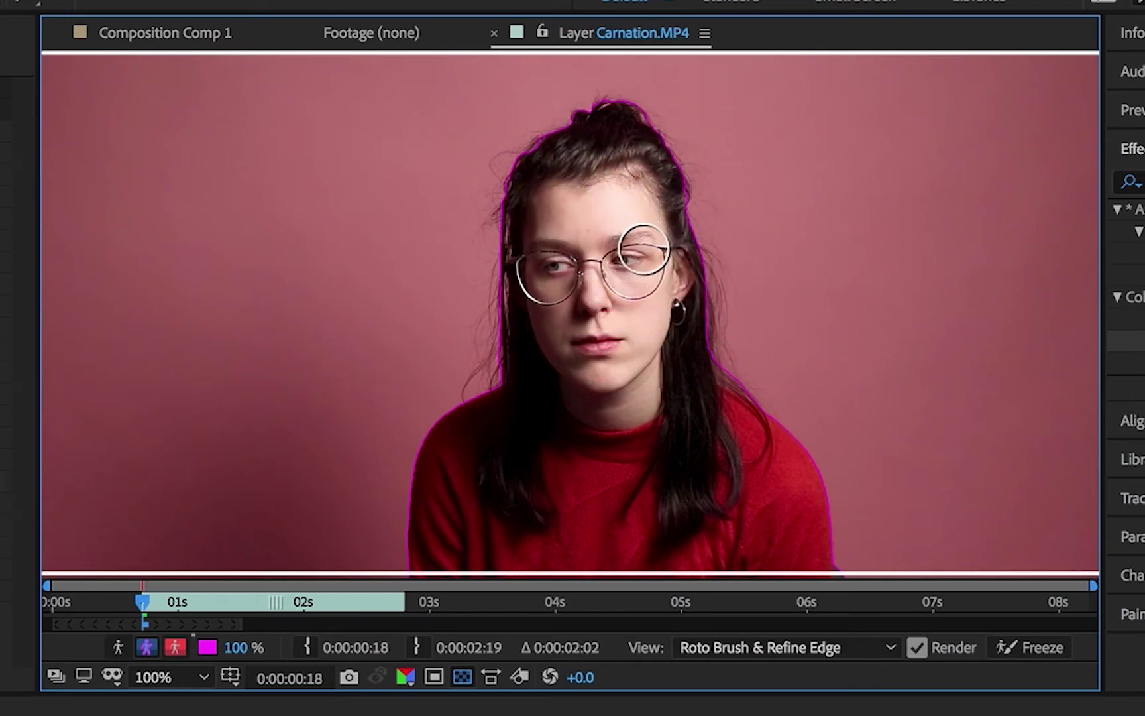
{"action": "left_click_drag", "start_coordinate": [751, 224], "coordinate": [813, 156]}
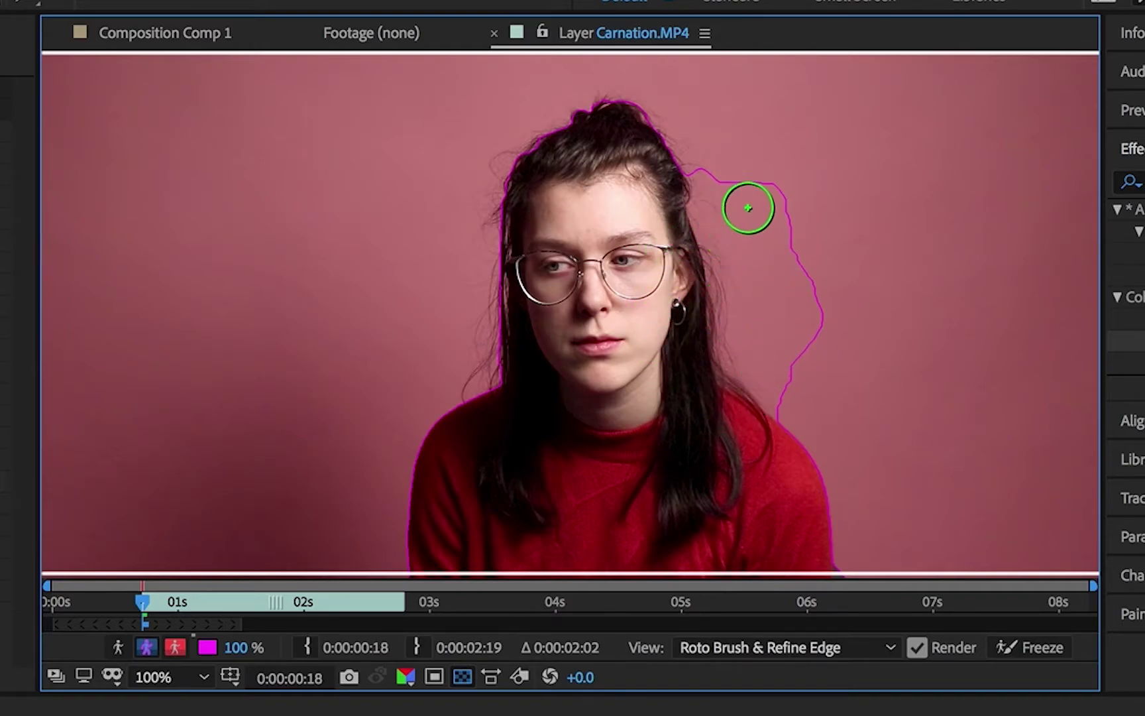
{"action": "mouse_move", "coordinate": [742, 158]}
{"action": "left_mouse_down"}
{"action": "mouse_move", "coordinate": [750, 270]}
{"action": "mouse_move", "coordinate": [843, 416]}
{"action": "left_mouse_up"}
{"action": "mouse_move", "coordinate": [852, 427]}
{"action": "left_mouse_down"}
{"action": "mouse_move", "coordinate": [787, 379]}
{"action": "mouse_move", "coordinate": [756, 322]}
{"action": "mouse_move", "coordinate": [724, 199]}
{"action": "mouse_move", "coordinate": [807, 366]}
{"action": "mouse_move", "coordinate": [813, 415]}
{"action": "mouse_move", "coordinate": [741, 333]}
{"action": "left_mouse_up"}
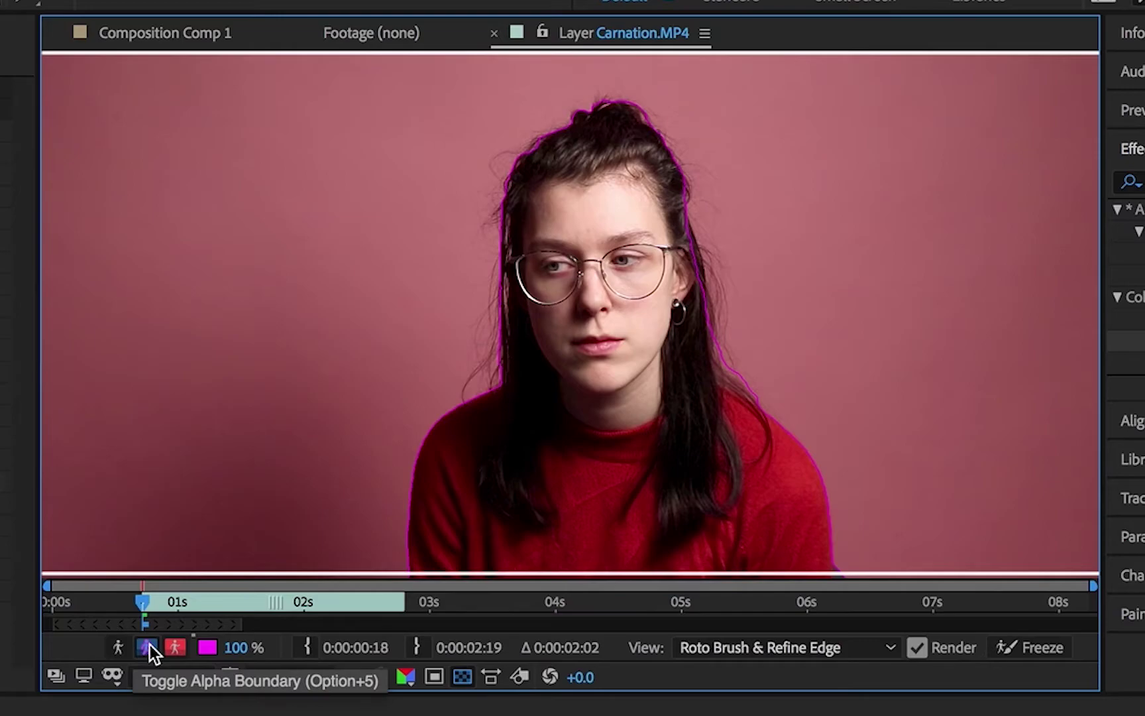
- View the matte as overlay, boundary outline and black-and-white alpha, then propagate forward to 0:00:01:11
{"action": "left_click", "coordinate": [171, 648]}
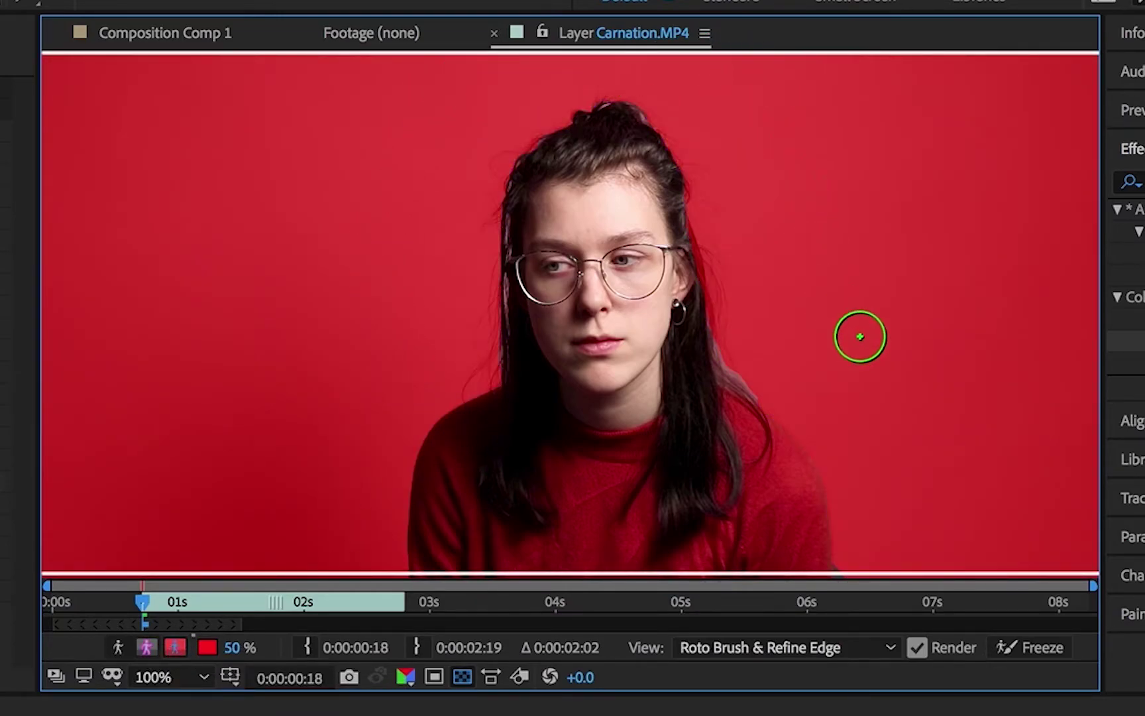
{"action": "left_click", "coordinate": [149, 653]}
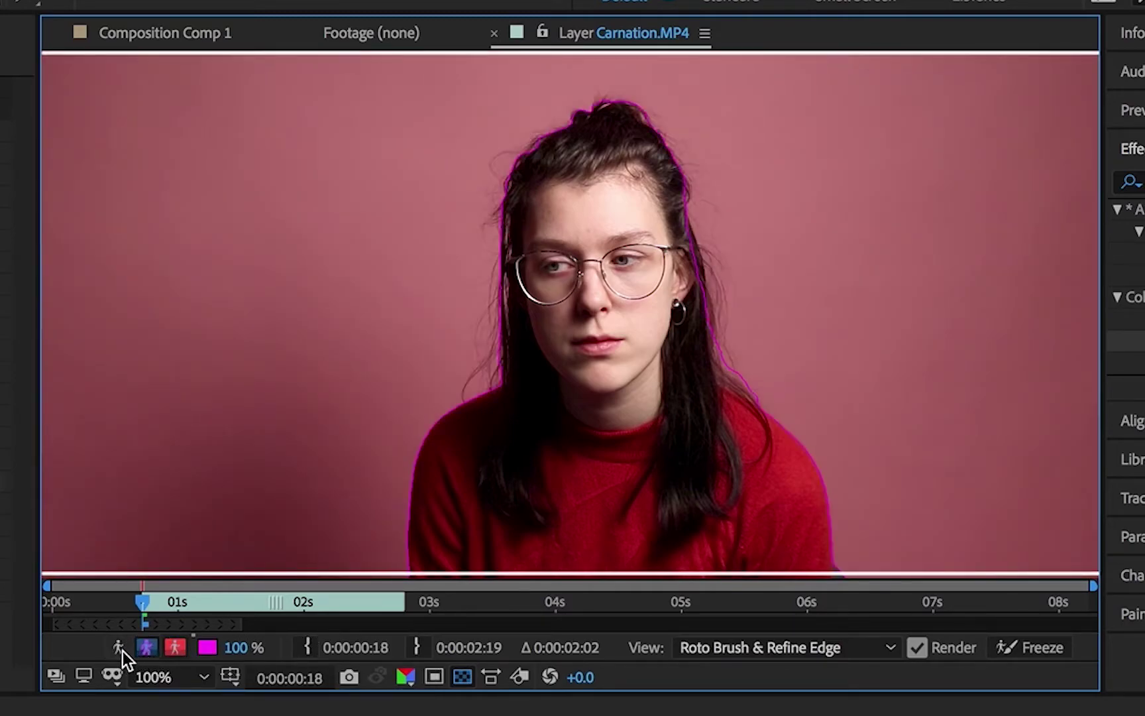
{"action": "left_click", "coordinate": [122, 649]}
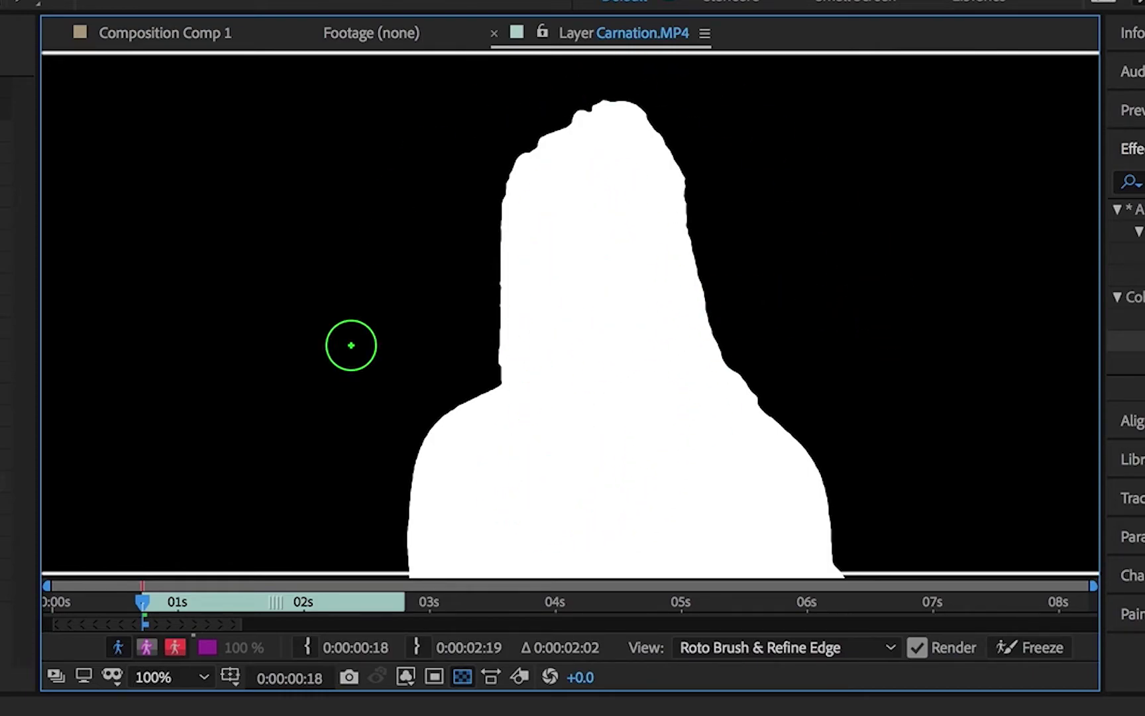
{"action": "left_click", "coordinate": [175, 646]}
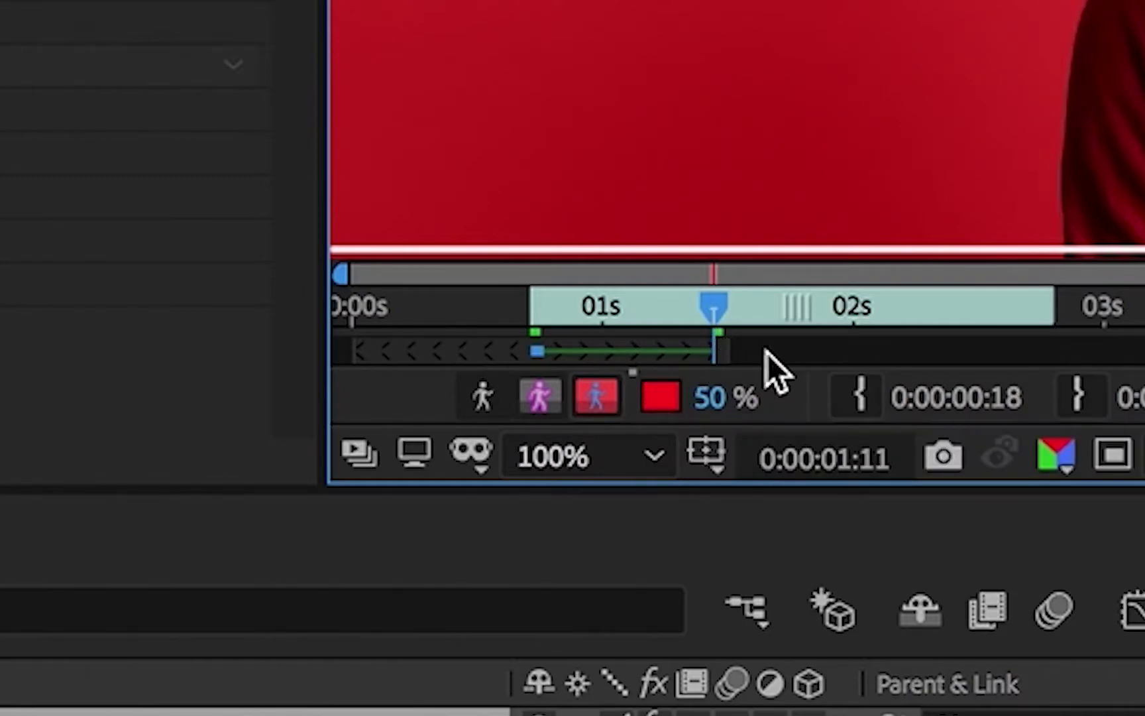
- At 0:00:01:13 add the missed sweater and shoulder to the foreground, then propagate forward past 0:00:01:20
{"action": "left_click_drag", "start_coordinate": [719, 306], "coordinate": [632, 362]}
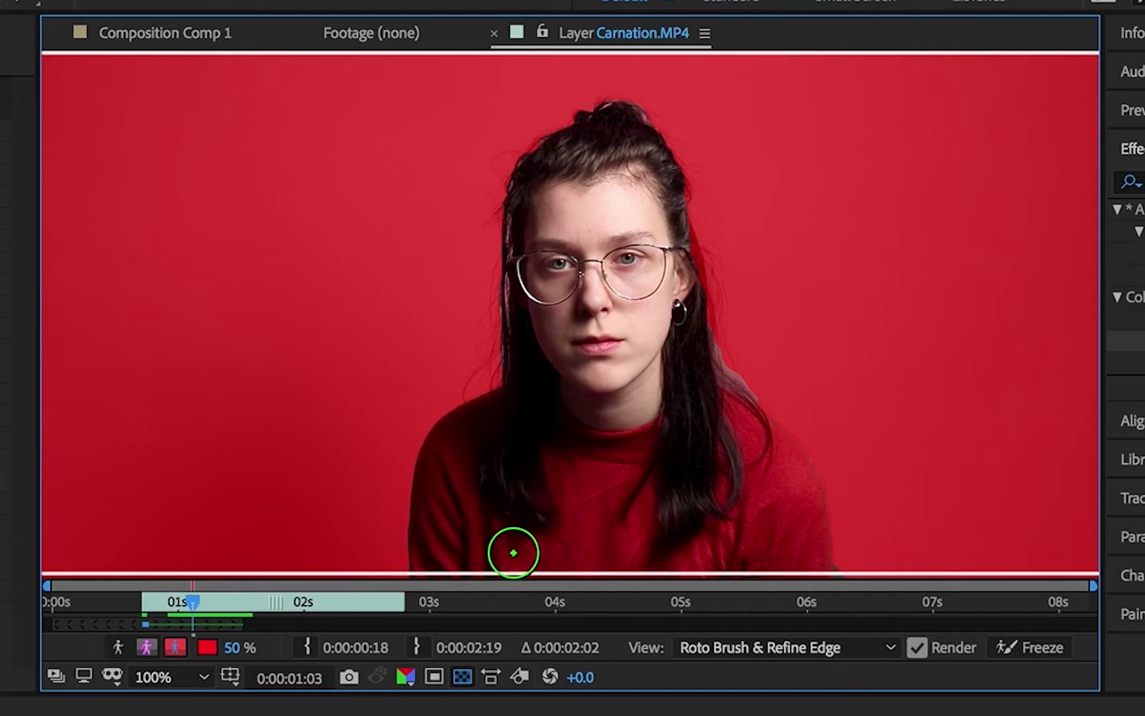
{"action": "left_click", "coordinate": [238, 596]}
{"action": "left_click", "coordinate": [242, 604]}
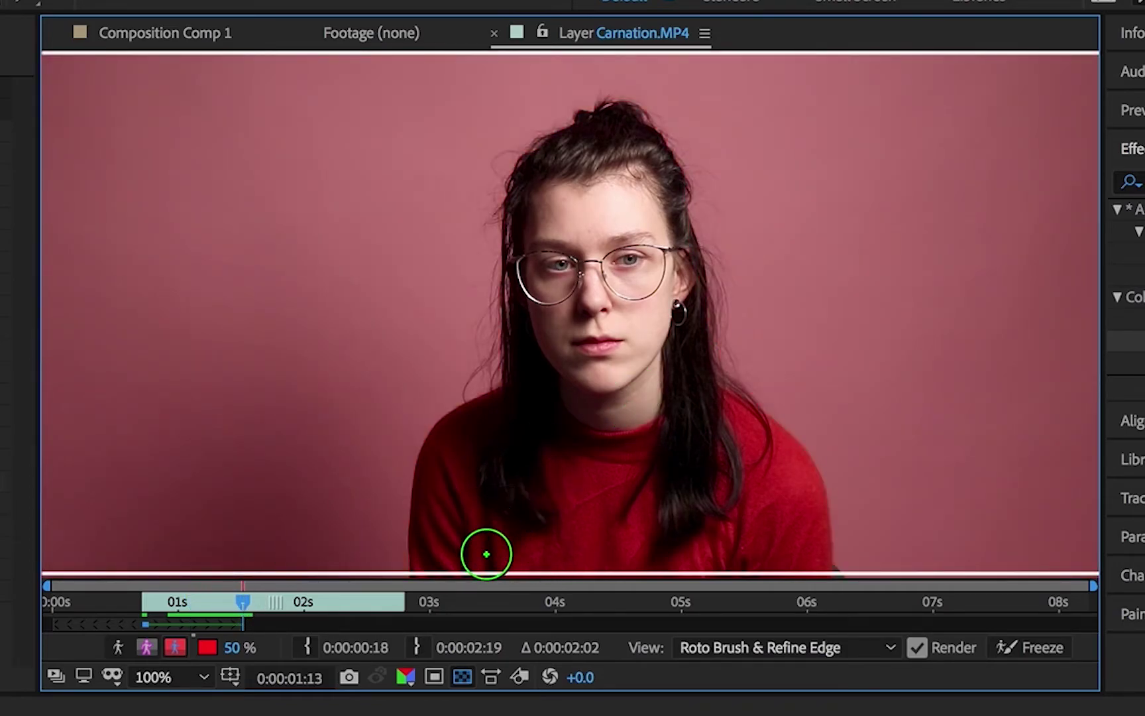
{"action": "mouse_move", "coordinate": [472, 560]}
{"action": "left_mouse_down"}
{"action": "mouse_move", "coordinate": [480, 483]}
{"action": "mouse_move", "coordinate": [562, 388]}
{"action": "mouse_move", "coordinate": [579, 266]}
{"action": "mouse_move", "coordinate": [613, 272]}
{"action": "mouse_move", "coordinate": [667, 437]}
{"action": "mouse_move", "coordinate": [739, 548]}
{"action": "mouse_move", "coordinate": [585, 578]}
{"action": "mouse_move", "coordinate": [467, 574]}
{"action": "left_mouse_up"}
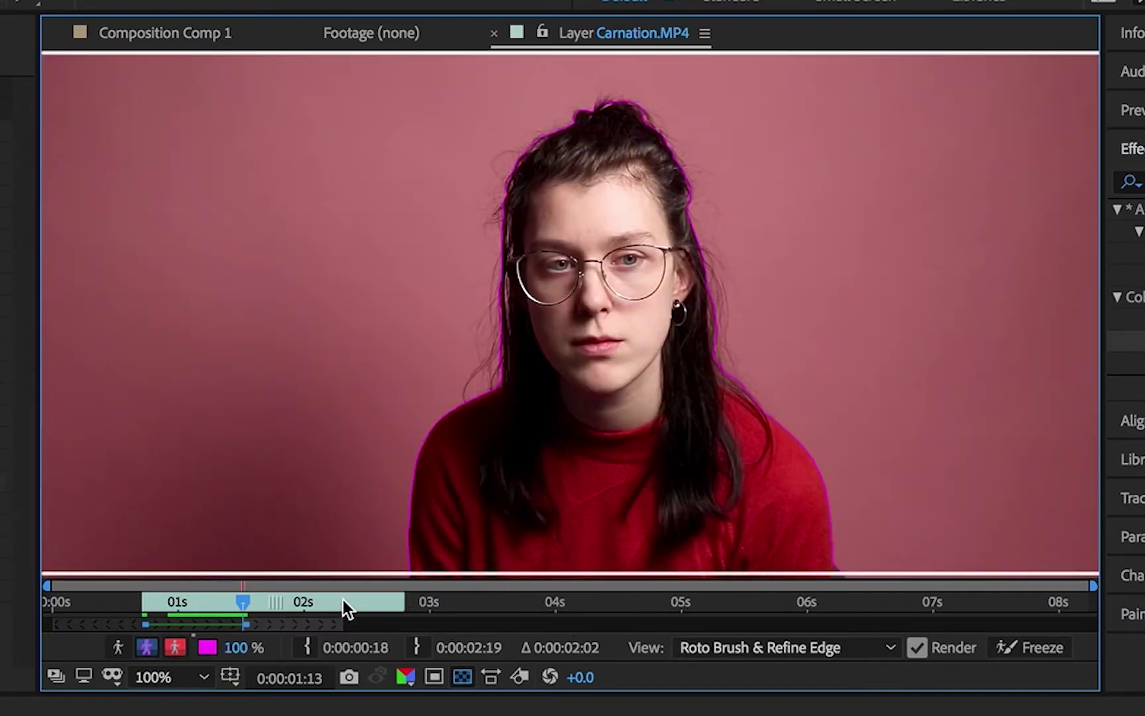
{"action": "key", "text": "alt+4"}
{"action": "left_click_drag", "start_coordinate": [243, 601], "coordinate": [319, 583]}
- Magnify the Layer panel to 400% to inspect the matte edges
{"action": "left_click", "coordinate": [189, 678]}
{"action": "left_click", "coordinate": [192, 536]}
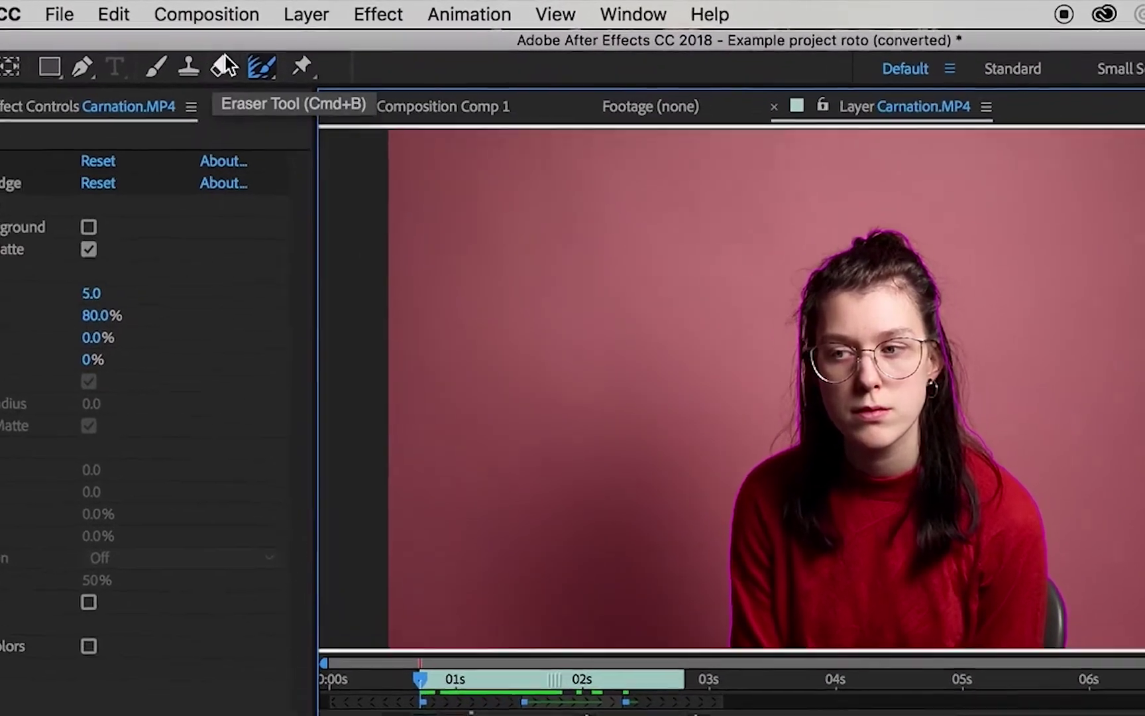
- Switch to the Refine Edge Tool and paint refine bands along the right and left hair edges
{"action": "left_click", "coordinate": [279, 41]}
{"action": "left_click_drag", "start_coordinate": [251, 81], "coordinate": [495, 123]}
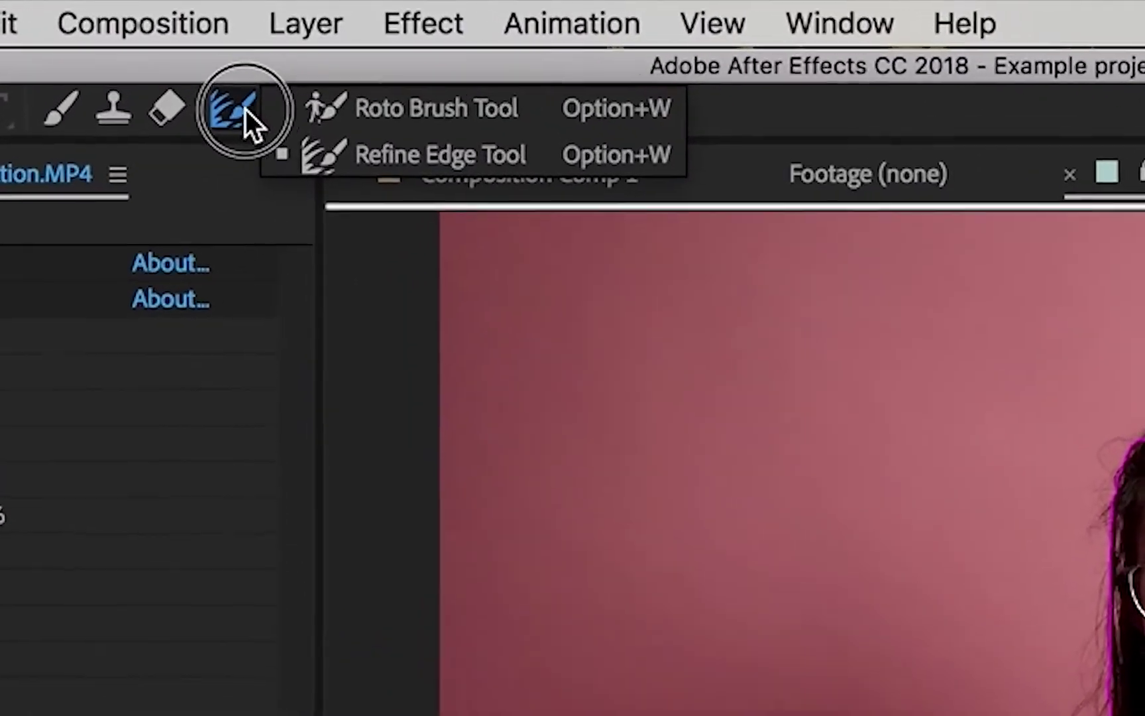
{"action": "left_click_drag", "start_coordinate": [601, 179], "coordinate": [724, 188]}
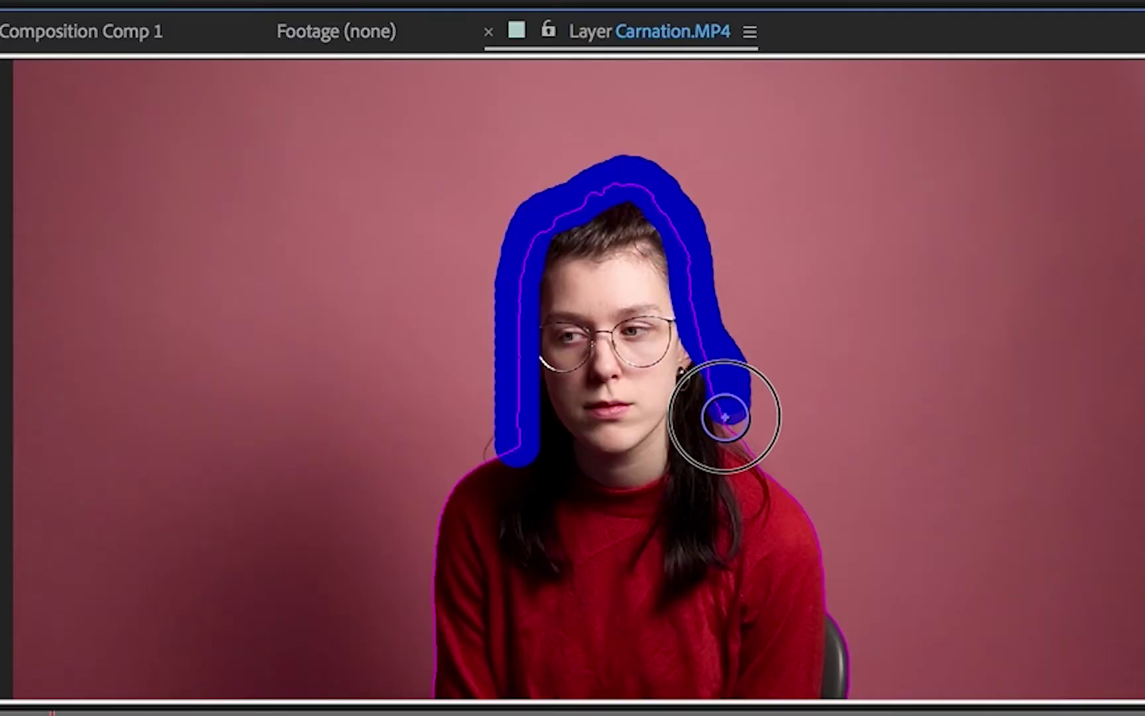
{"action": "mouse_move", "coordinate": [735, 445]}
{"action": "left_mouse_down"}
{"action": "mouse_move", "coordinate": [719, 456]}
{"action": "mouse_move", "coordinate": [757, 464]}
{"action": "left_mouse_up"}
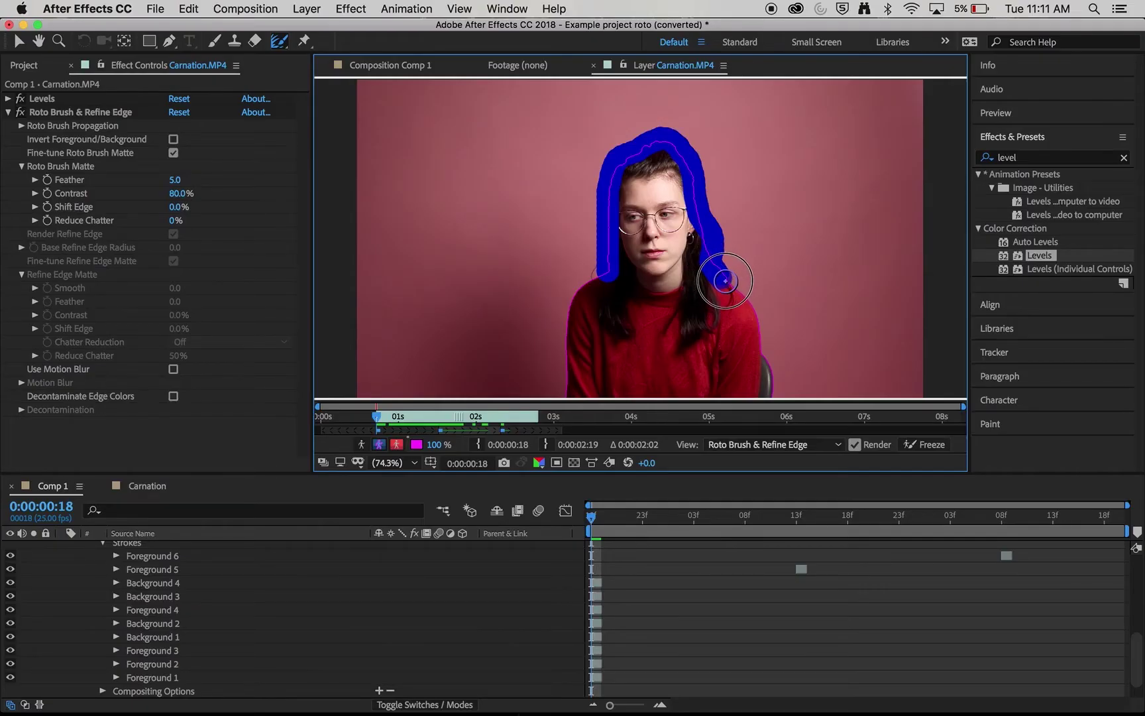
{"action": "left_click_drag", "start_coordinate": [727, 281], "coordinate": [726, 277]}
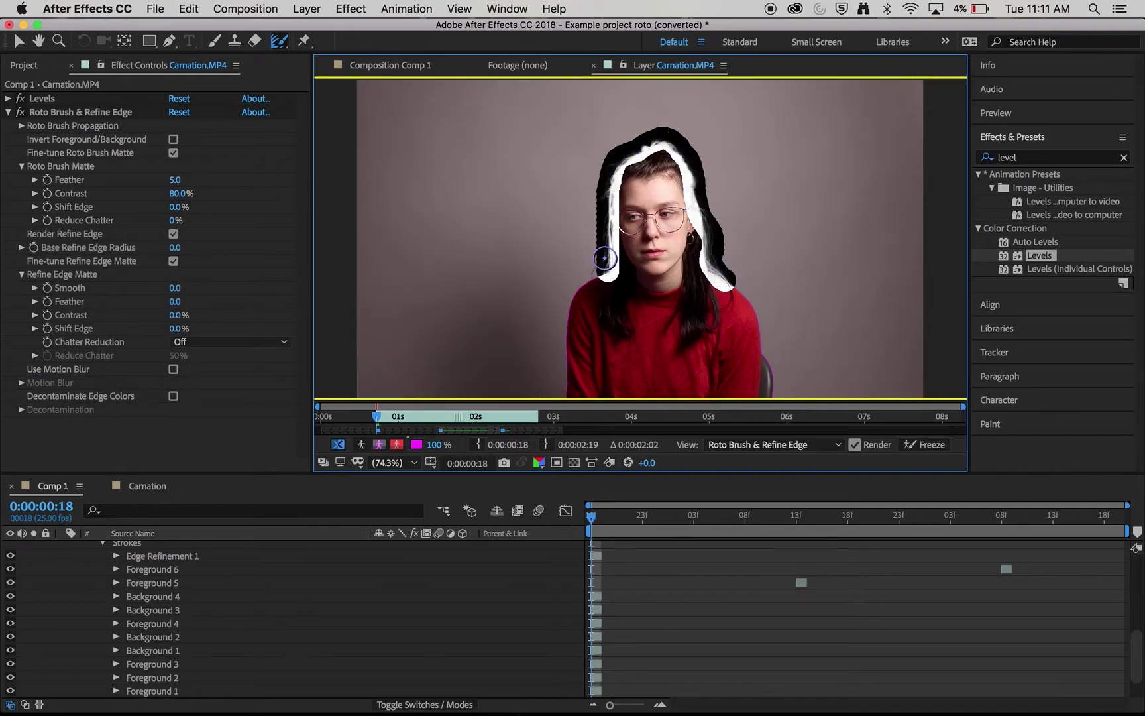
{"action": "left_click_drag", "start_coordinate": [604, 258], "coordinate": [598, 278]}
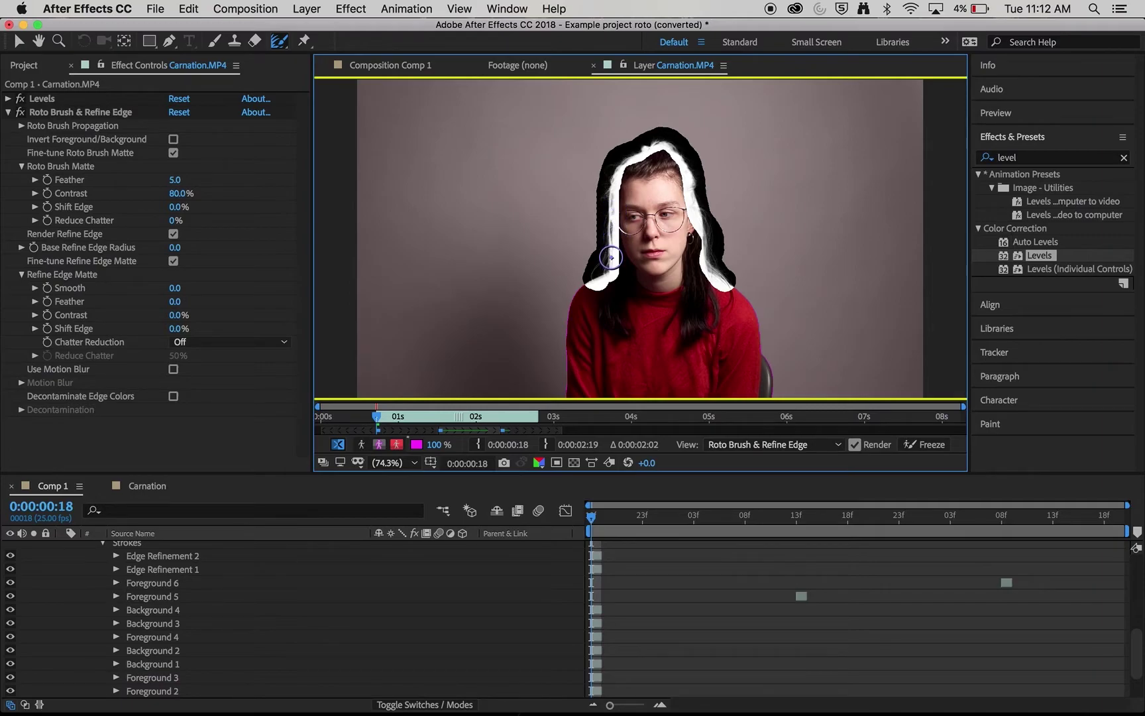
- Show the refined hair cutout against the transparency grid
{"action": "left_click", "coordinate": [361, 445]}
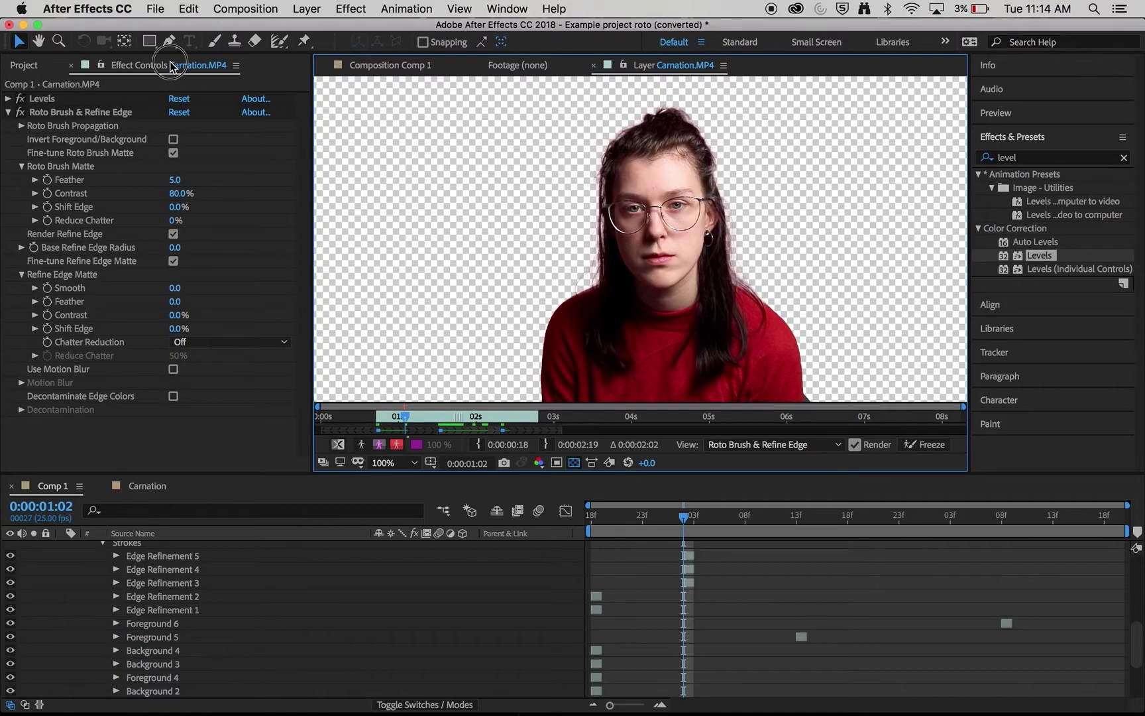
- In Effect Controls, set Roto Brush feather 3.8, Refine Edge feather 1.5 and Refine Edge contrast 5.0%
{"action": "left_click", "coordinate": [151, 67]}
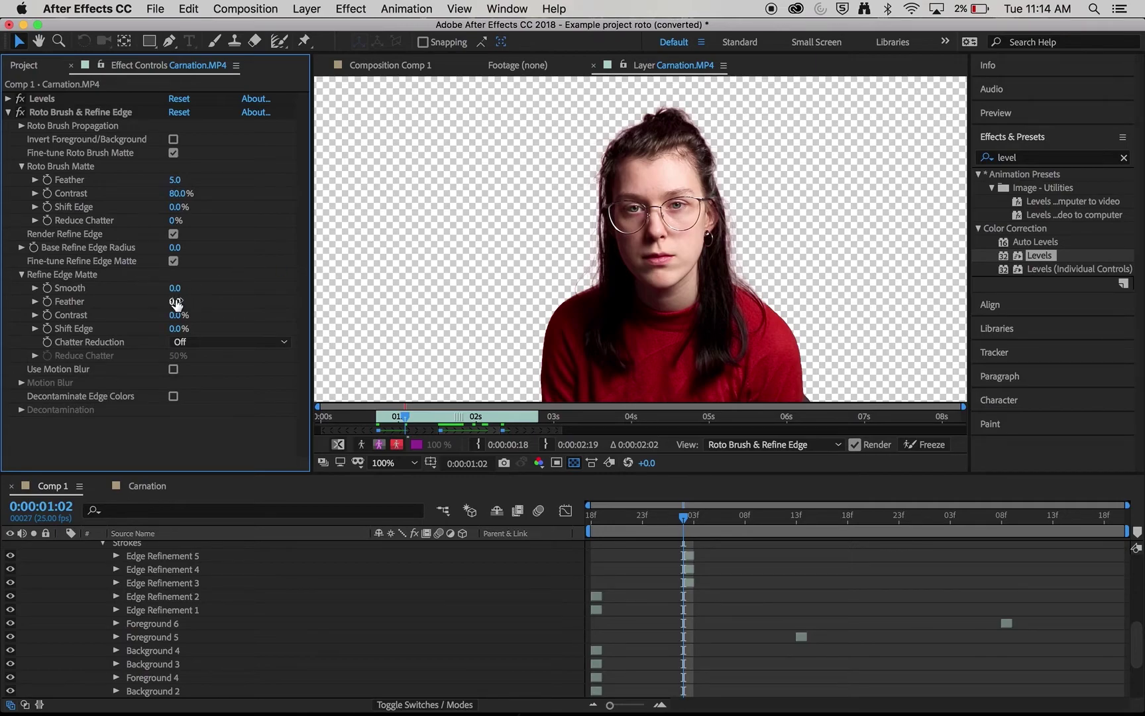
{"action": "left_click_drag", "start_coordinate": [175, 302], "coordinate": [205, 304]}
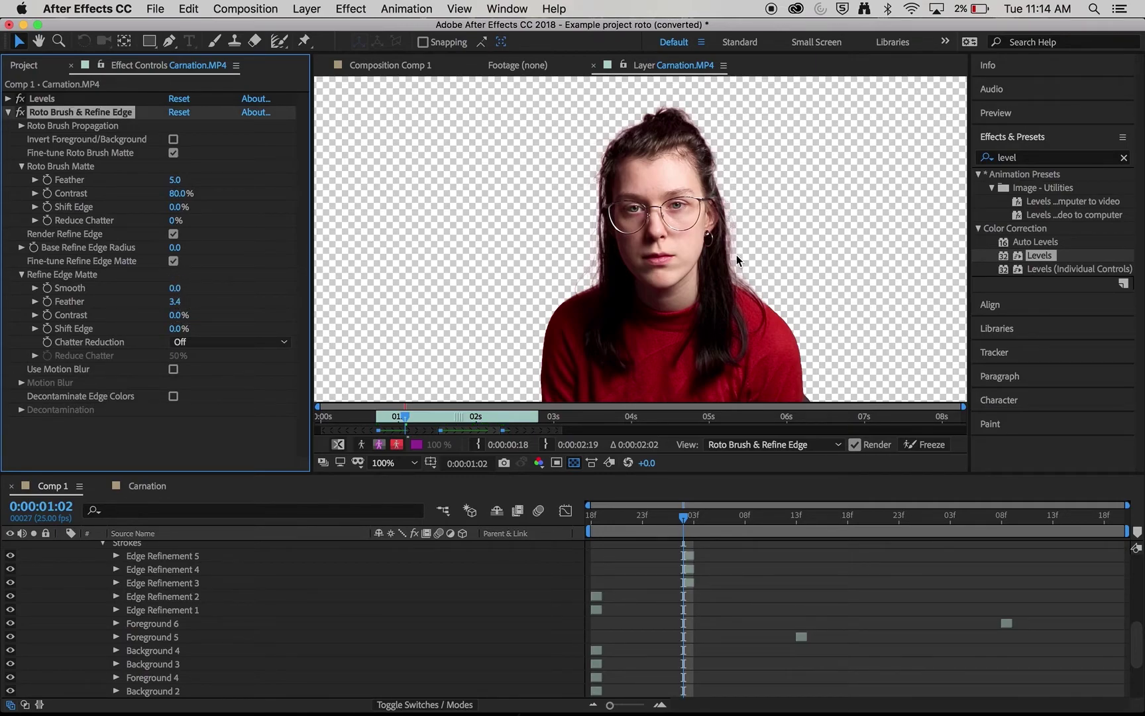
{"action": "left_click_drag", "start_coordinate": [175, 302], "coordinate": [165, 308]}
{"action": "left_click_drag", "start_coordinate": [173, 180], "coordinate": [170, 181]}
{"action": "left_click_drag", "start_coordinate": [178, 317], "coordinate": [251, 303]}
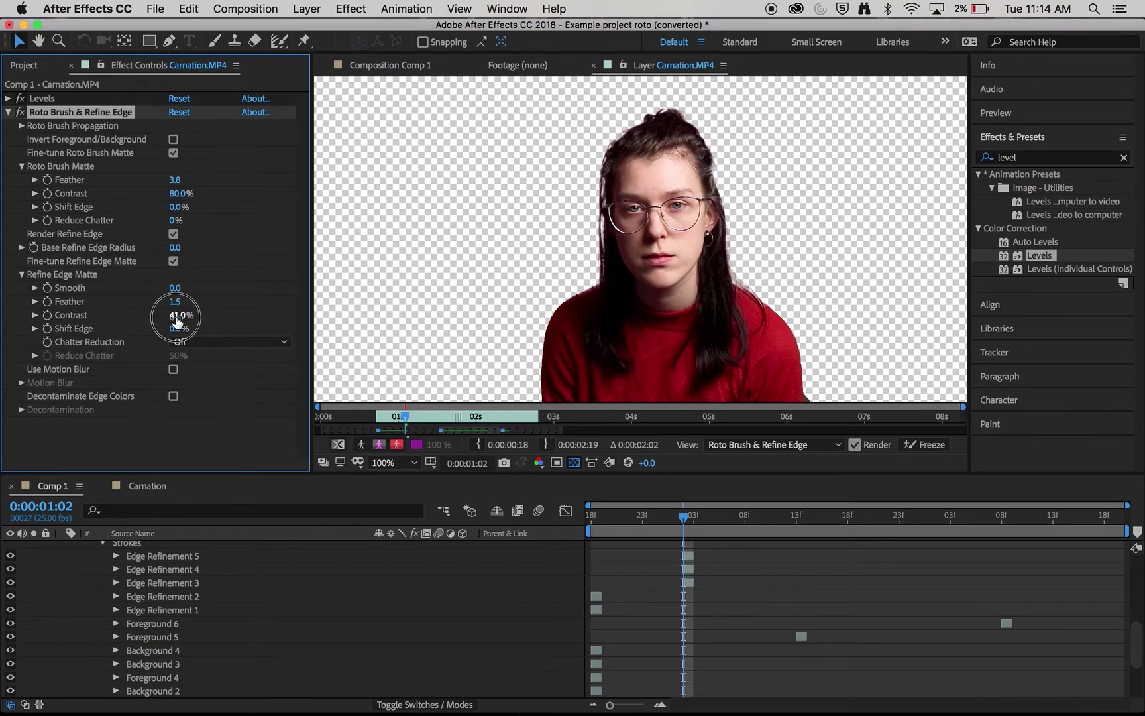
{"action": "left_click_drag", "start_coordinate": [178, 322], "coordinate": [145, 322]}
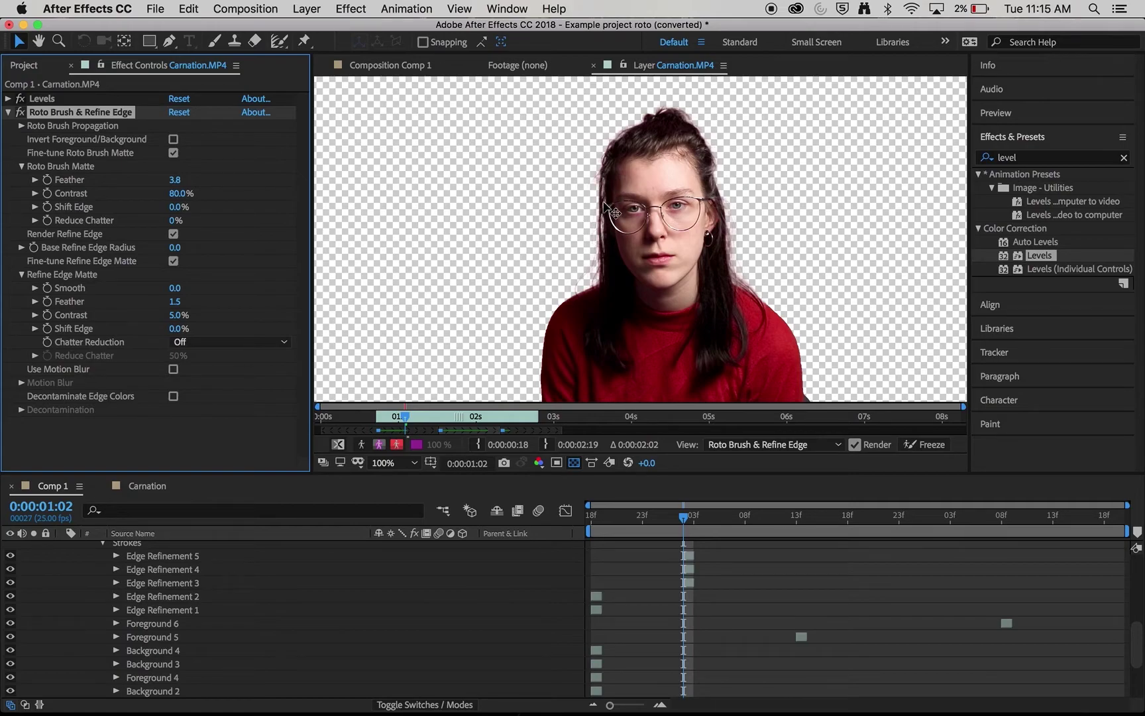
- Turn on Decontaminate Edge Colors, toggling it off and on to compare the hair edges
{"action": "left_click", "coordinate": [173, 396]}
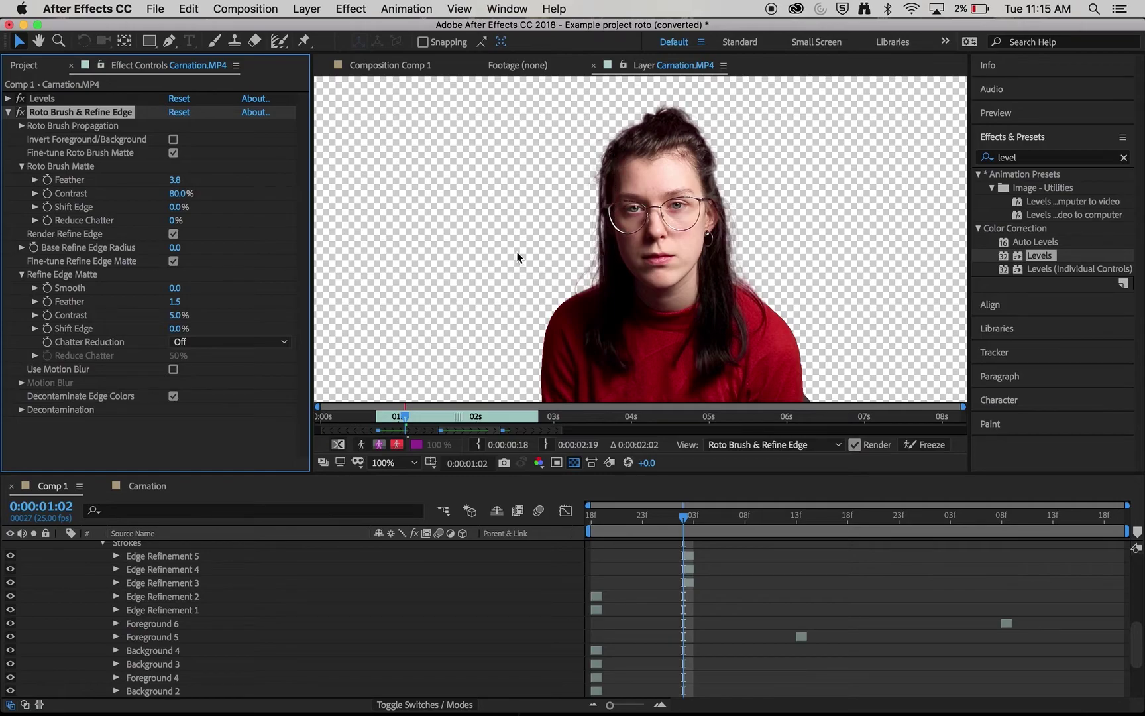
{"action": "left_click", "coordinate": [174, 396]}
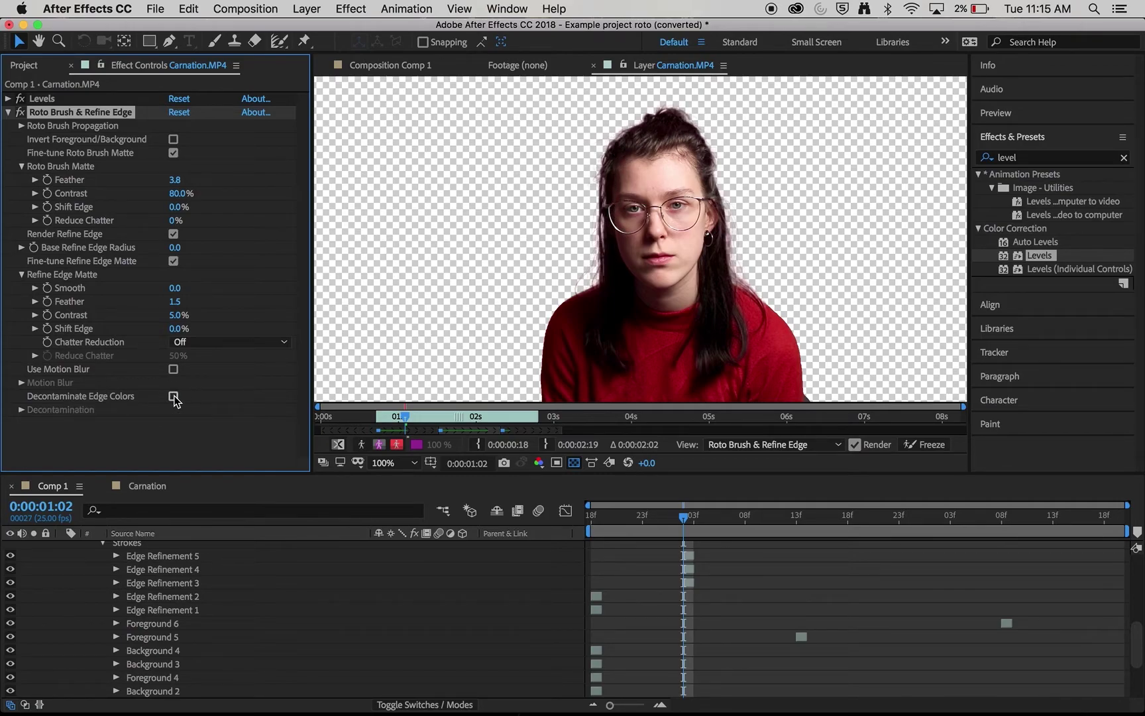
{"action": "left_click", "coordinate": [174, 396]}
{"action": "left_click", "coordinate": [174, 396]}
{"action": "left_click", "coordinate": [173, 396]}
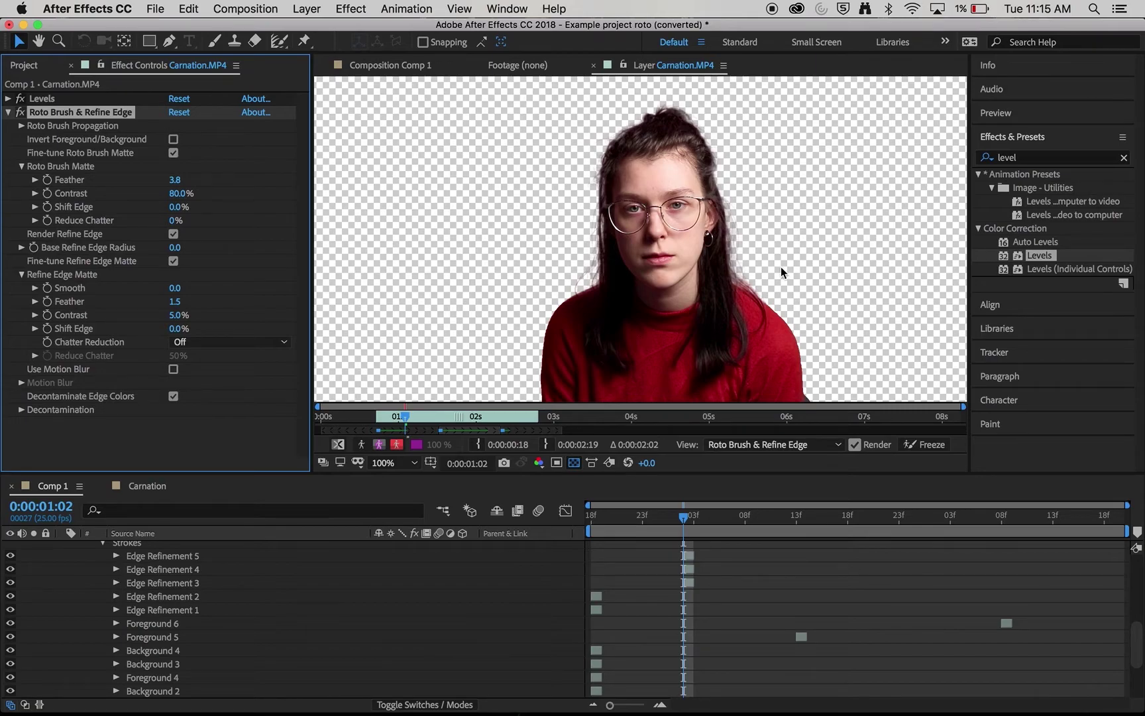
{"action": "scroll", "coordinate": [248, 560], "scroll_direction": "up", "scroll_amount": 10}
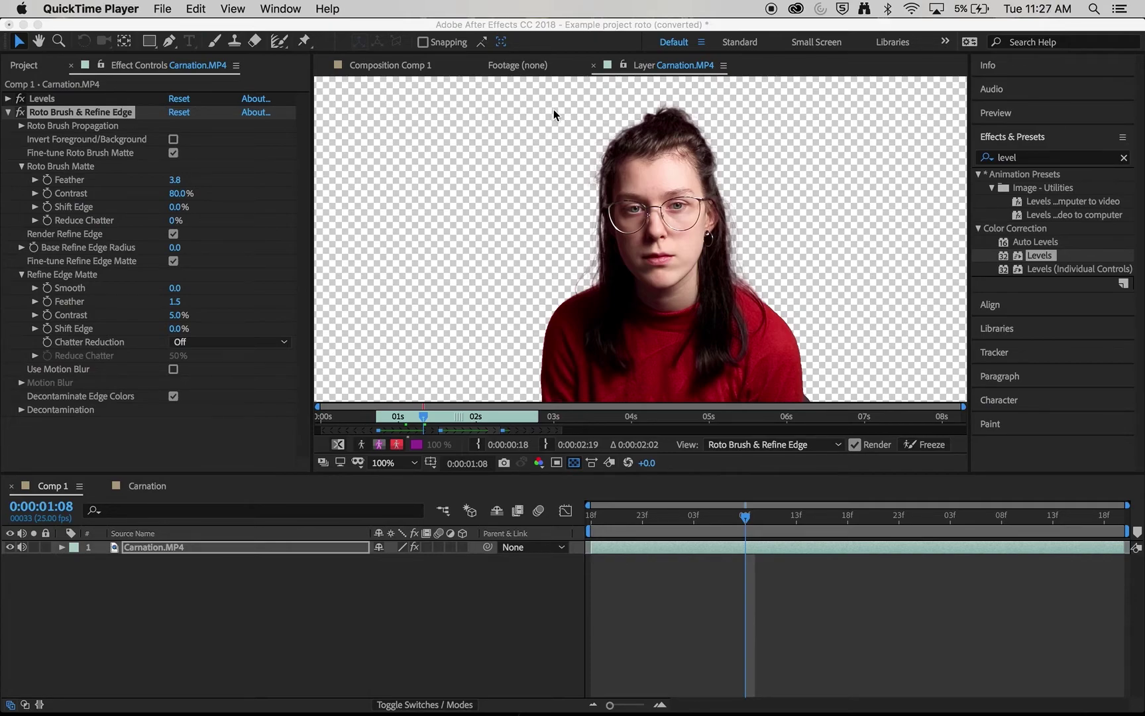
- In Comp 1, add a paragraph text box across the frame's middle reading 'Rotobrush'
{"action": "left_click", "coordinate": [389, 60]}
{"action": "left_click", "coordinate": [389, 60]}
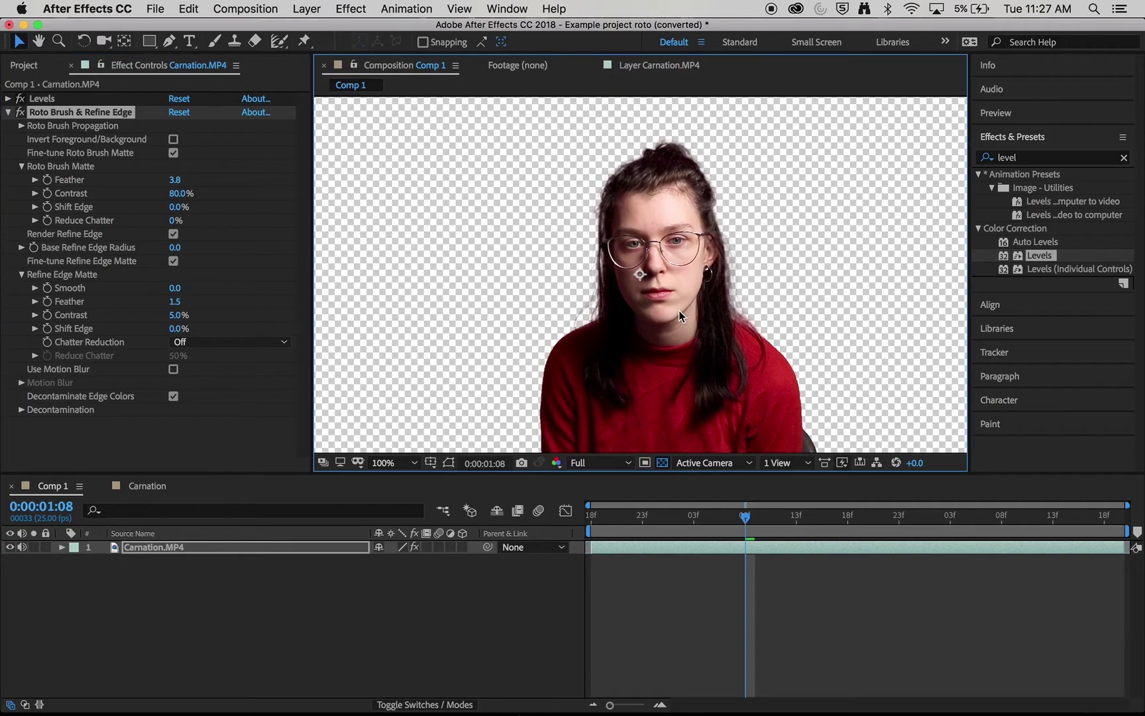
{"action": "left_click", "coordinate": [470, 558]}
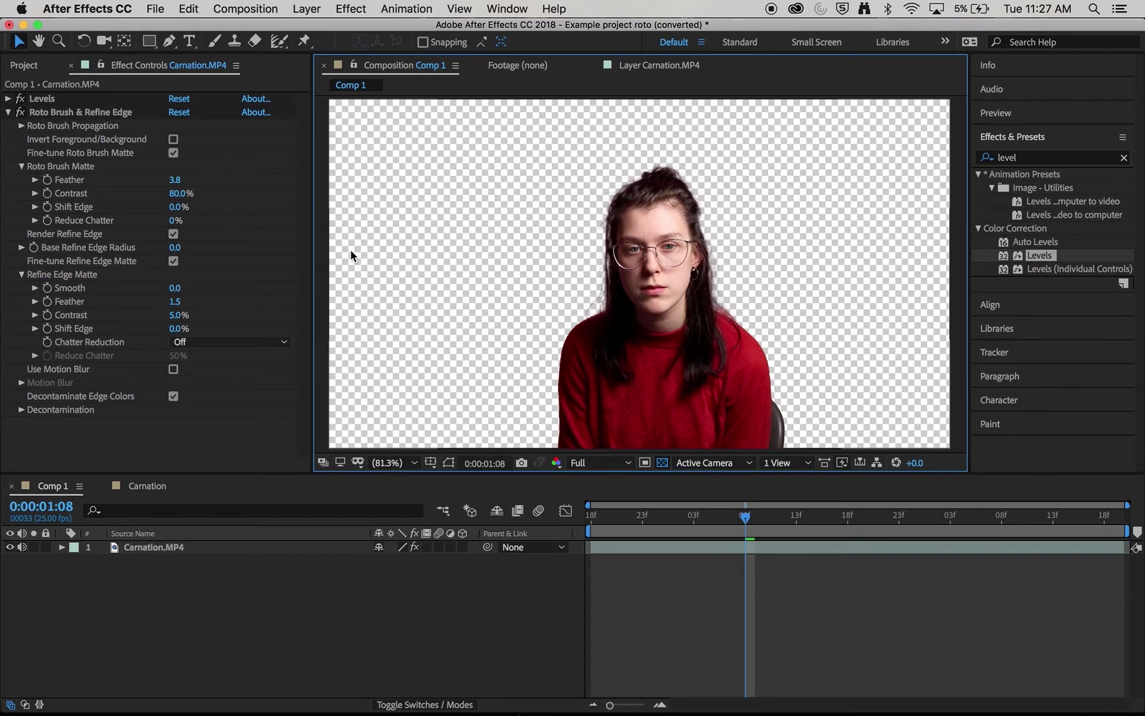
{"action": "left_click", "coordinate": [190, 42]}
{"action": "left_click_drag", "start_coordinate": [386, 213], "coordinate": [931, 346]}
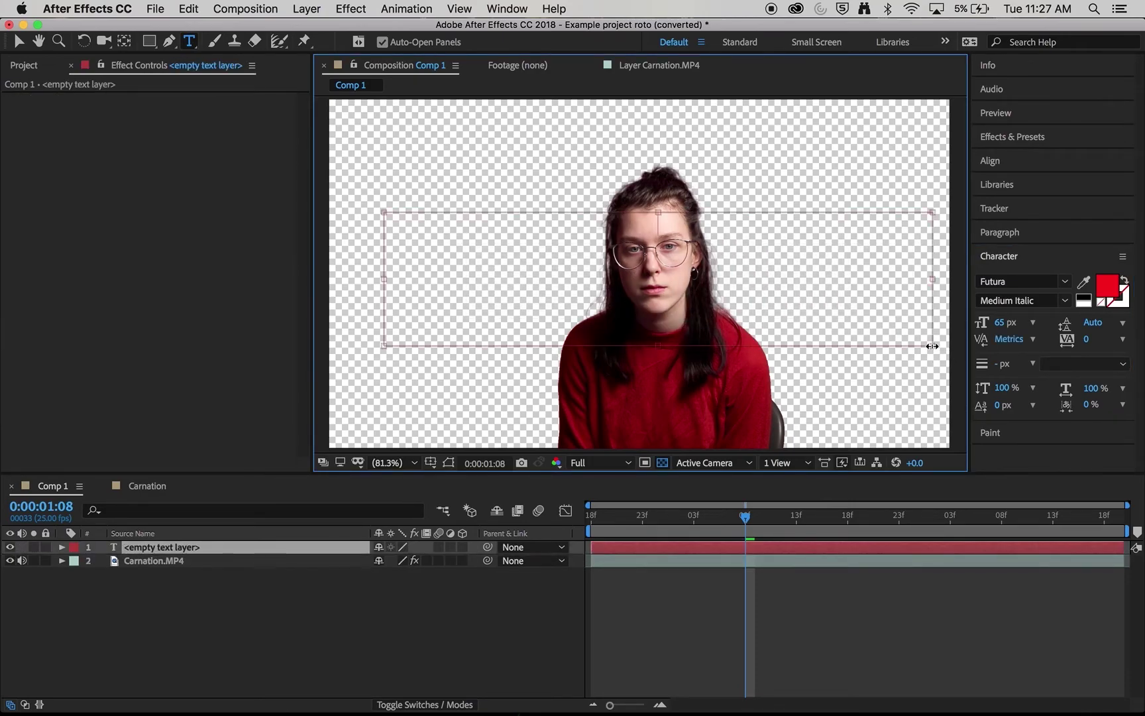
{"action": "type", "text": "Roto"}
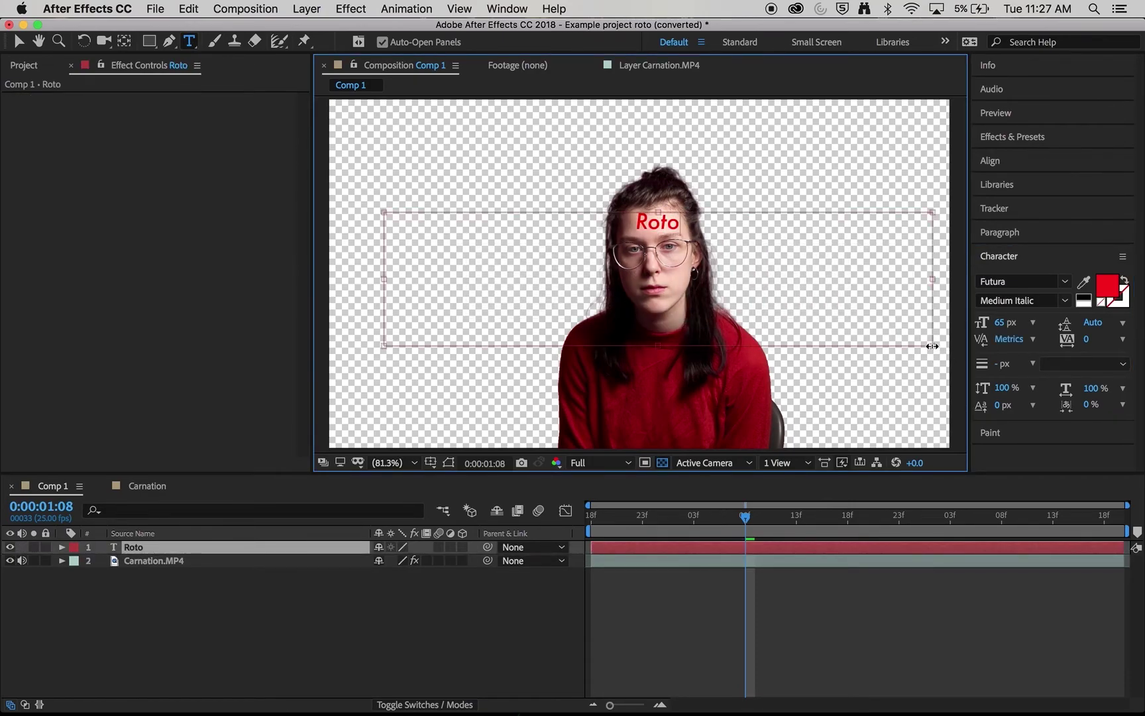
{"action": "type", "text": "brush"}
- Make the Rotobrush text white (FFFFFF) at 271 px and move it below Carnation.MP4
{"action": "left_click", "coordinate": [1107, 287]}
{"action": "left_click_drag", "start_coordinate": [73, 152], "coordinate": [16, 123]}
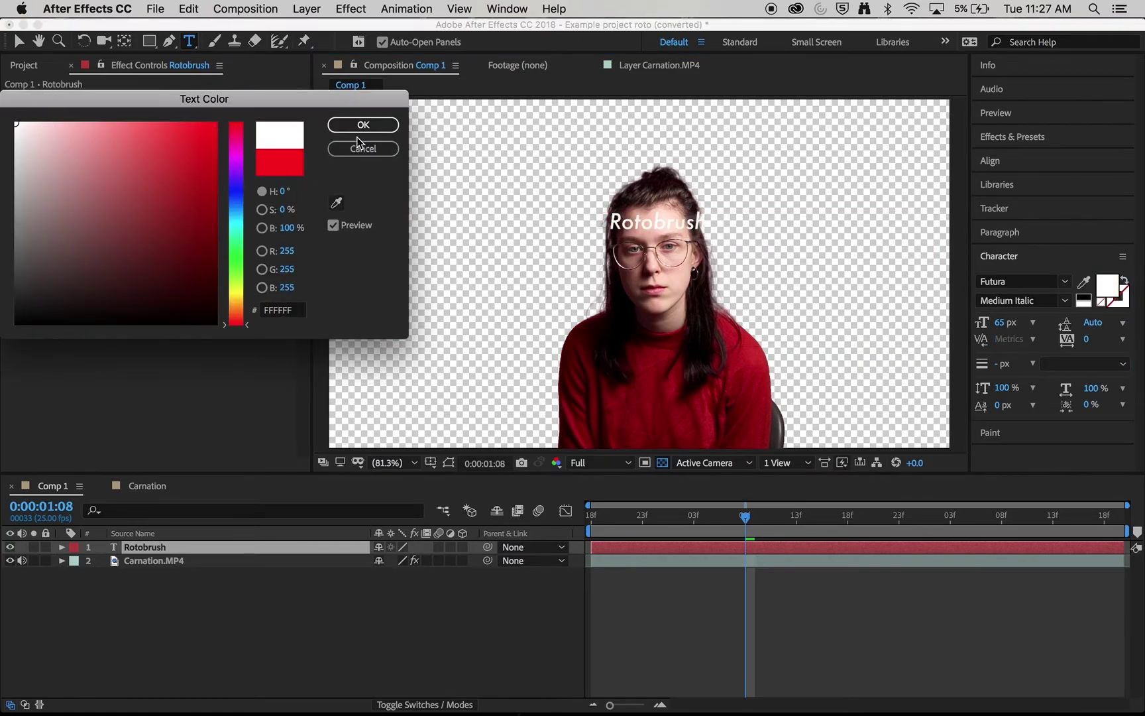
{"action": "left_click", "coordinate": [358, 130]}
{"action": "left_click_drag", "start_coordinate": [1005, 324], "coordinate": [1141, 311]}
{"action": "left_click", "coordinate": [19, 41]}
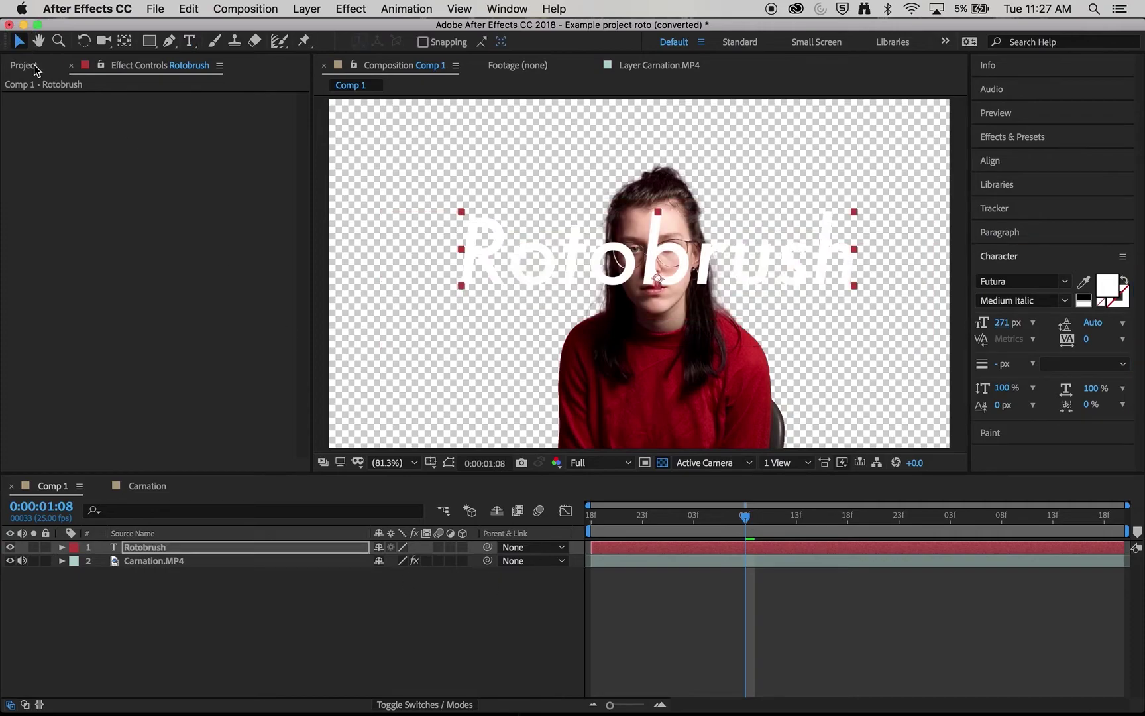
{"action": "left_click_drag", "start_coordinate": [132, 547], "coordinate": [122, 590]}
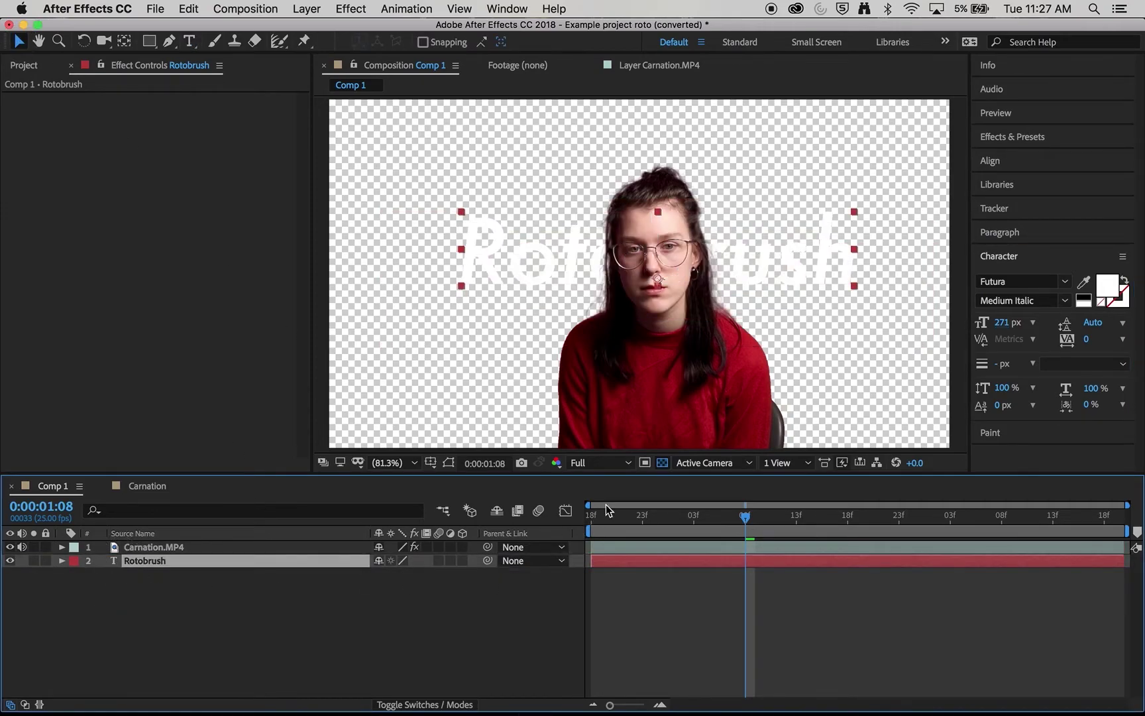
- Duplicate the Carnation.MP4 layer and place the copy below the Rotobrush text layer
{"action": "left_click", "coordinate": [661, 463]}
{"action": "left_click", "coordinate": [662, 463]}
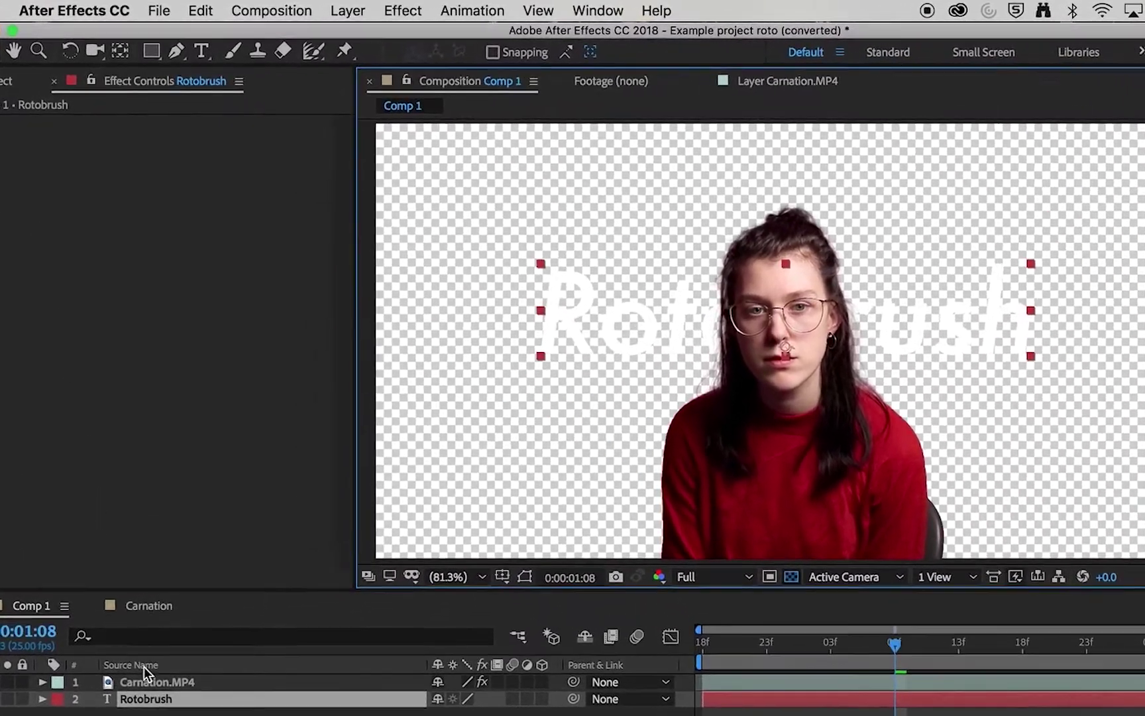
{"action": "left_click", "coordinate": [149, 681]}
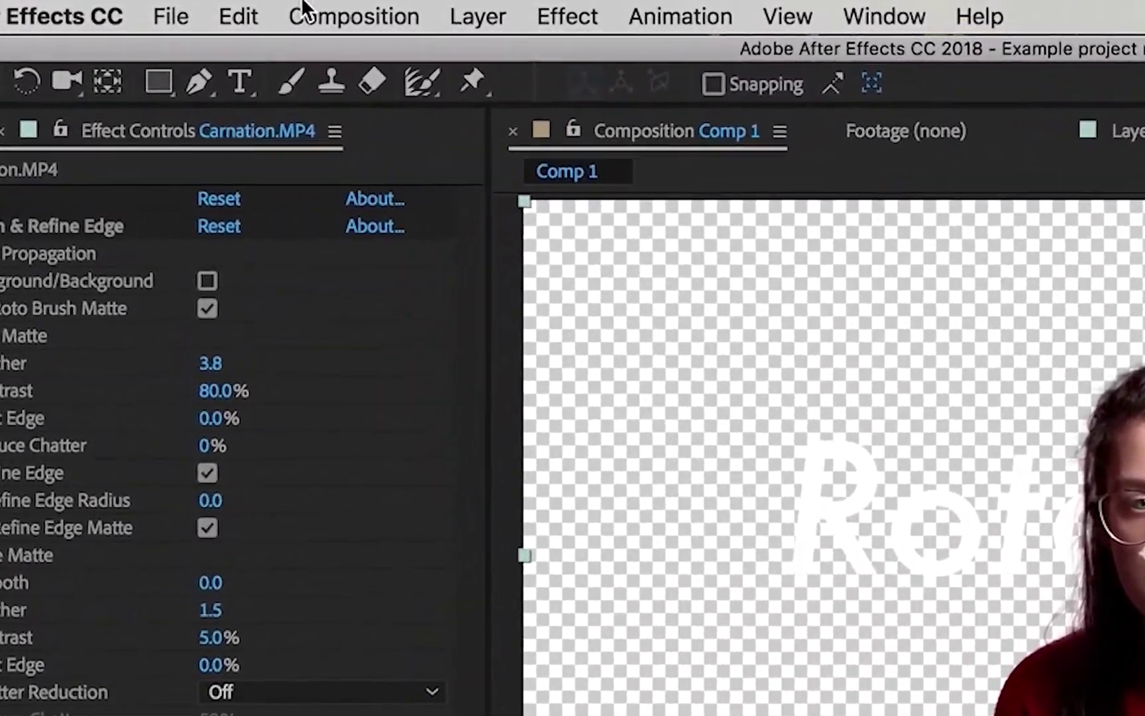
{"action": "left_click", "coordinate": [239, 16]}
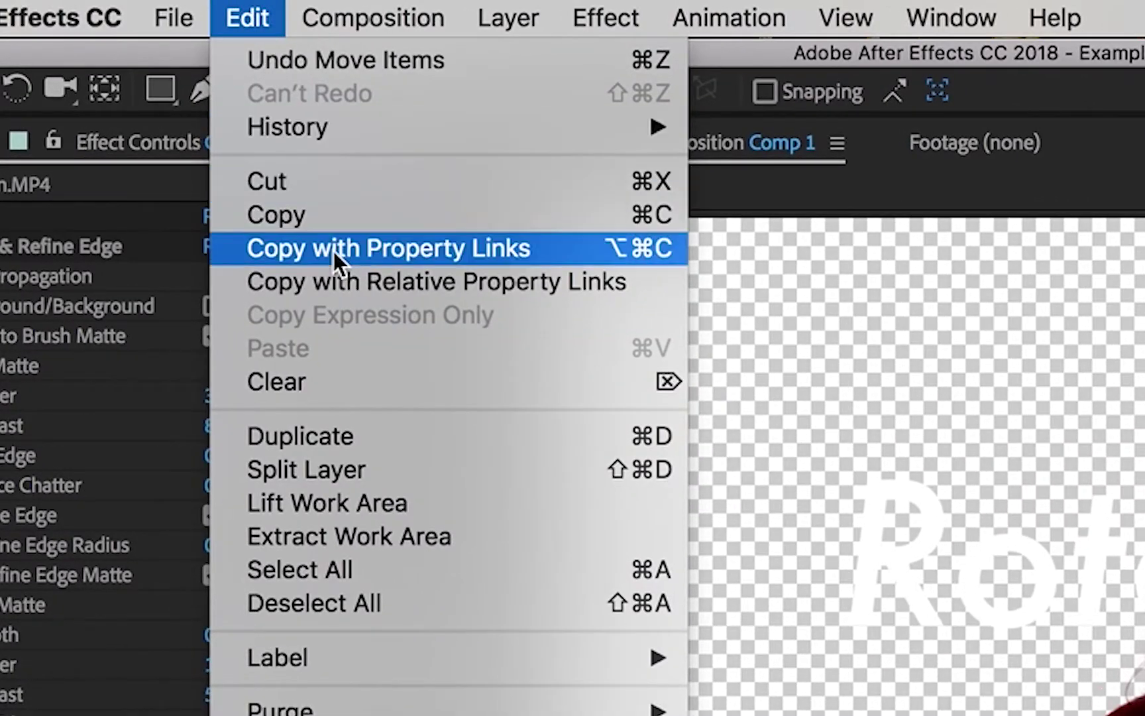
{"action": "left_click", "coordinate": [324, 383]}
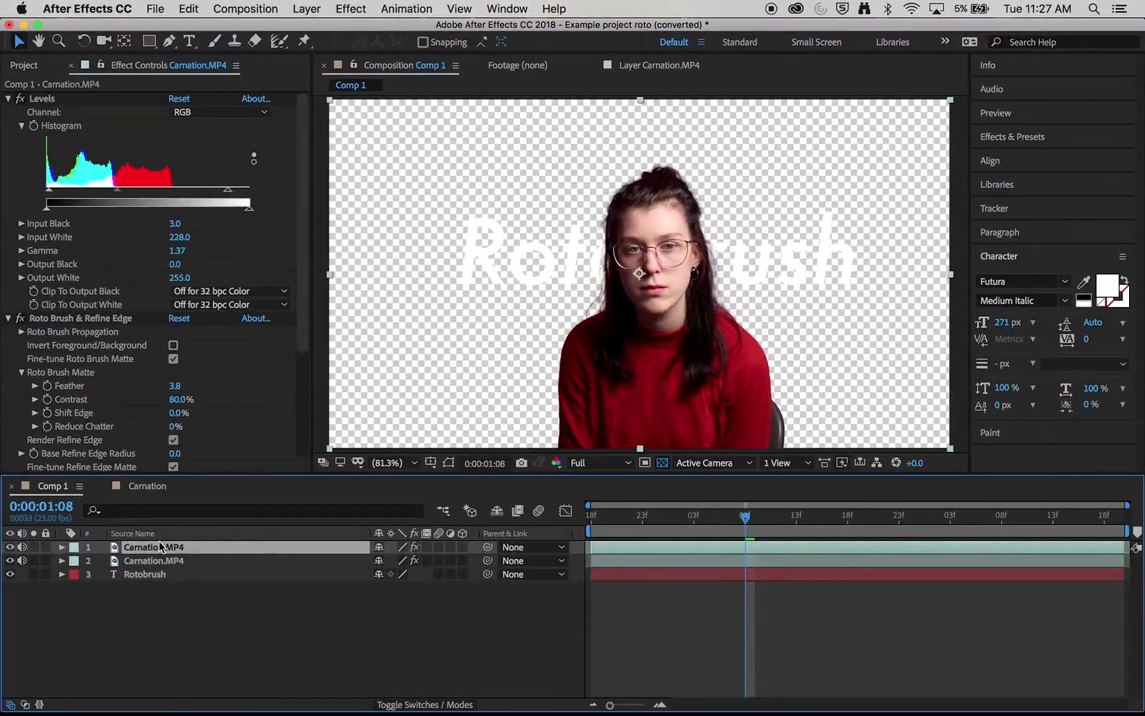
{"action": "left_click", "coordinate": [156, 562]}
{"action": "left_click_drag", "start_coordinate": [156, 563], "coordinate": [147, 580]}
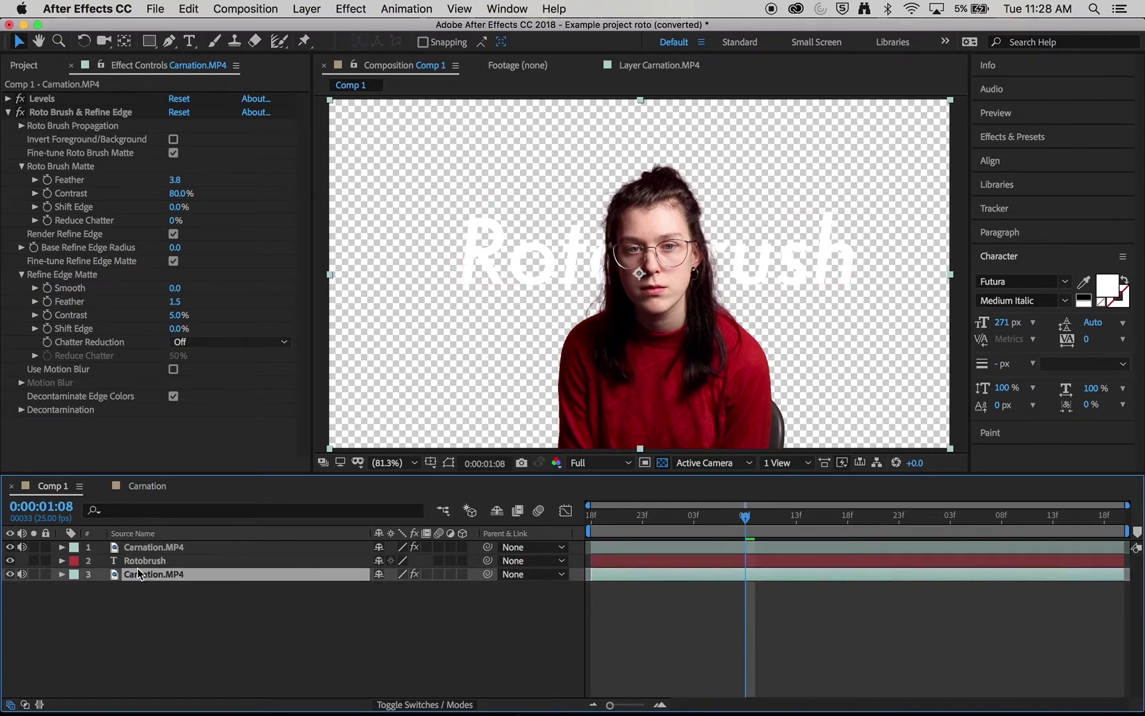
- Delete the Roto Brush & Refine Edge effect from the bottom Carnation copy
{"action": "key", "text": "F2"}
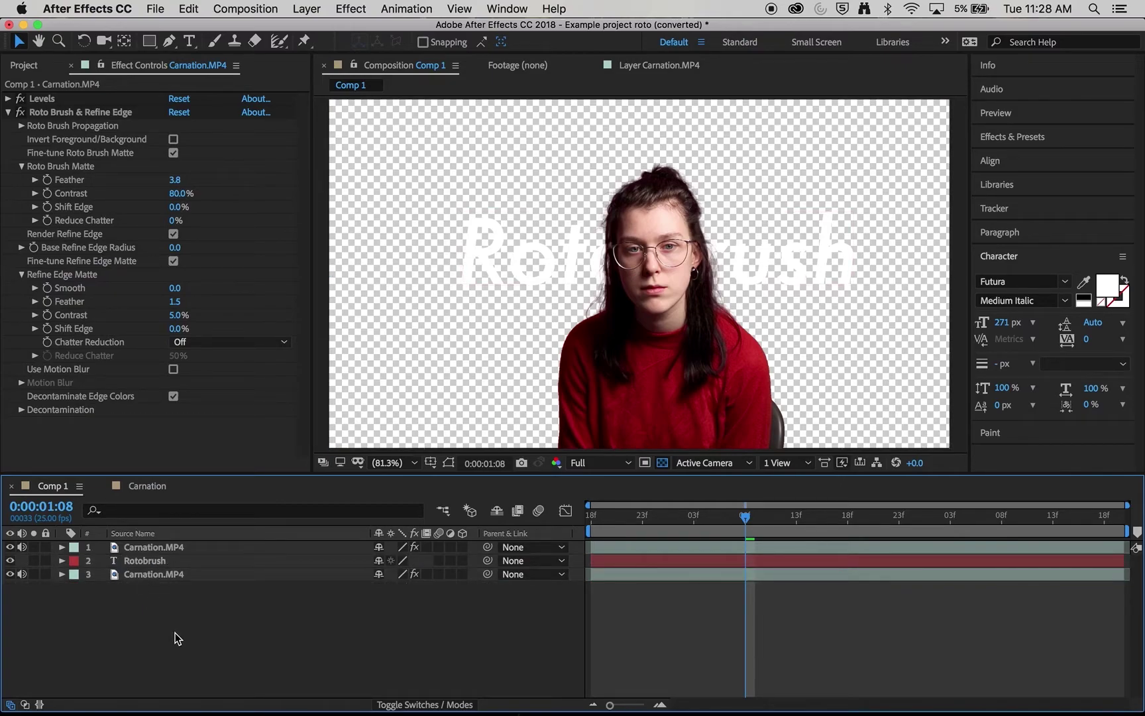
{"action": "left_click", "coordinate": [155, 576]}
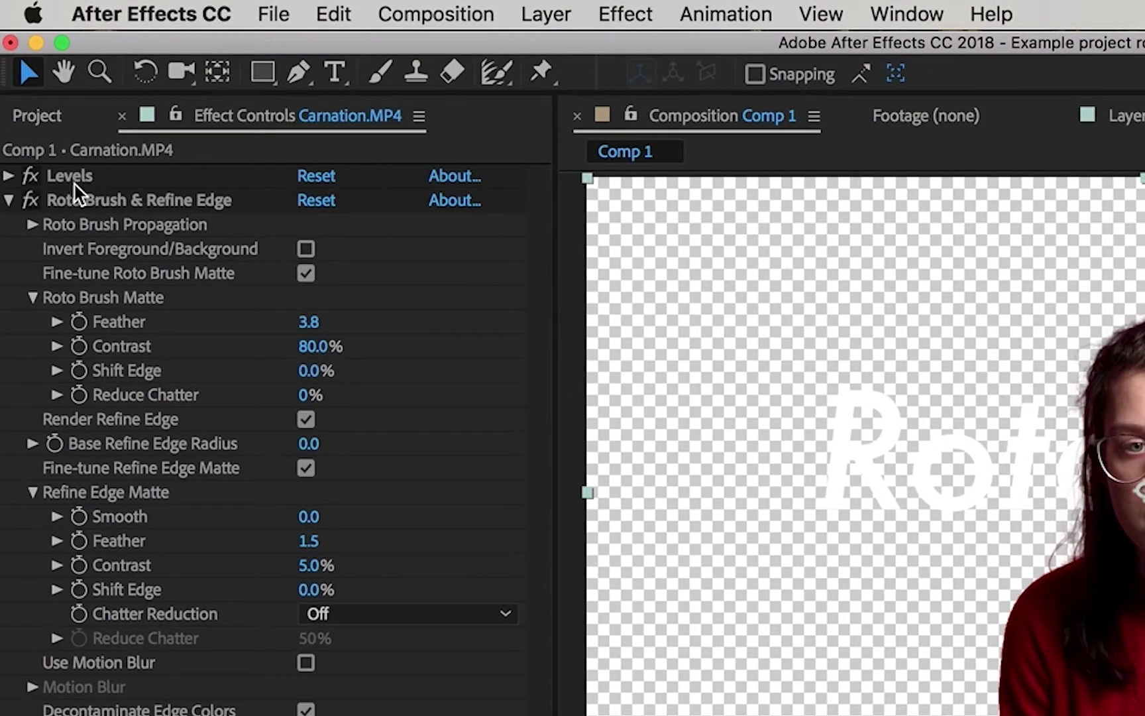
{"action": "left_click", "coordinate": [86, 201]}
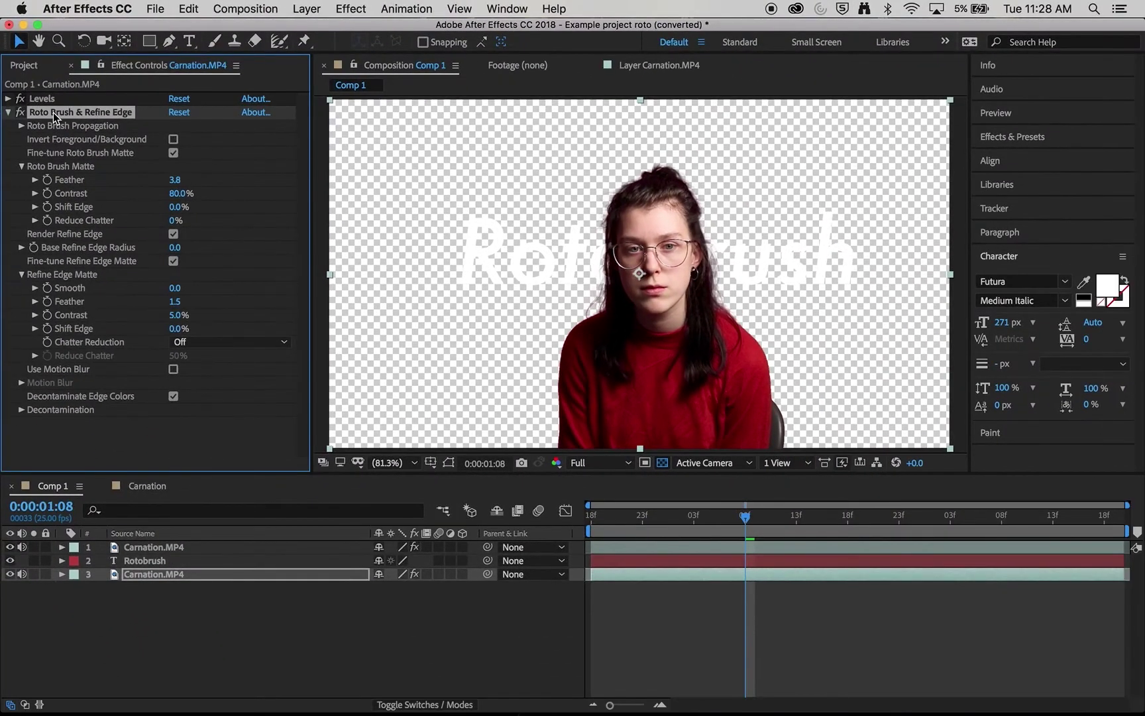
{"action": "key", "text": "Delete"}
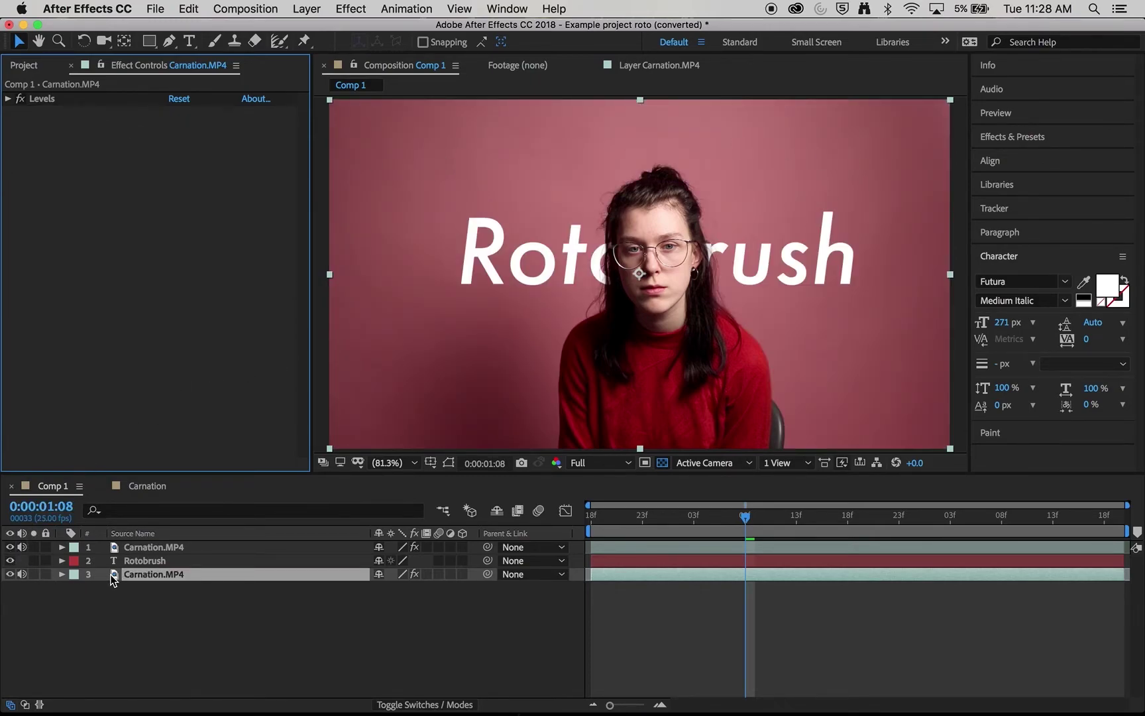
- Keyframe Rotobrush Scale from 100% at the start to 134% at 0:00:01:24, then preview
{"action": "left_click", "coordinate": [141, 560]}
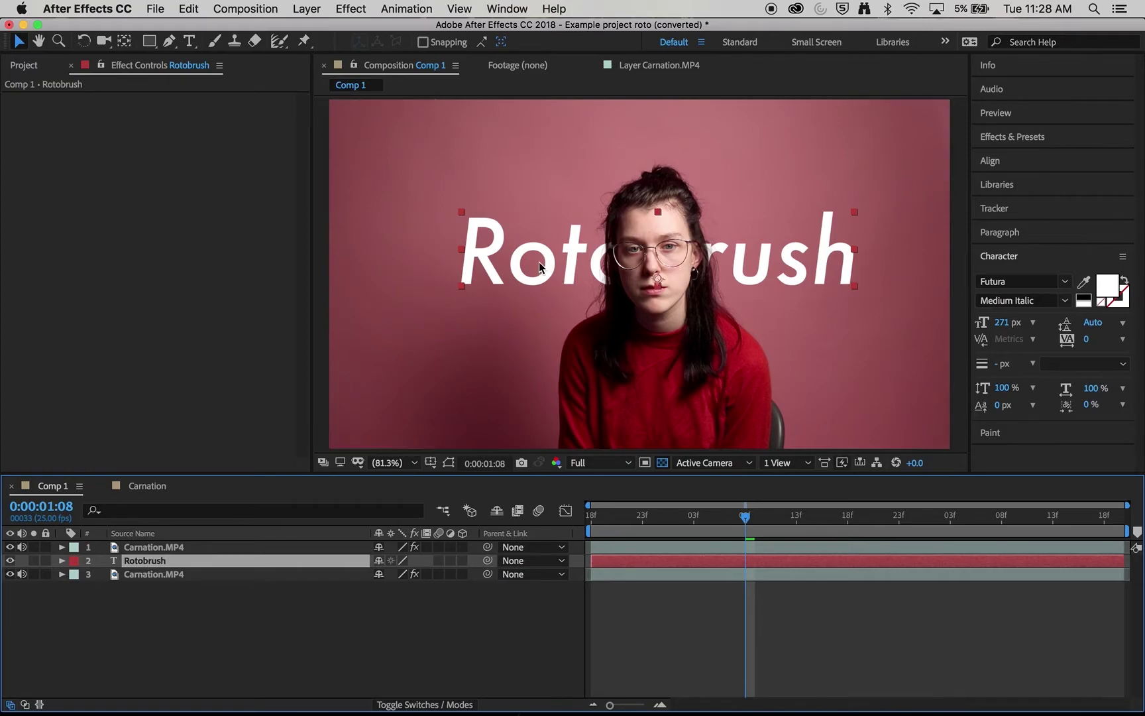
{"action": "left_click", "coordinate": [62, 561]}
{"action": "key", "text": "Home"}
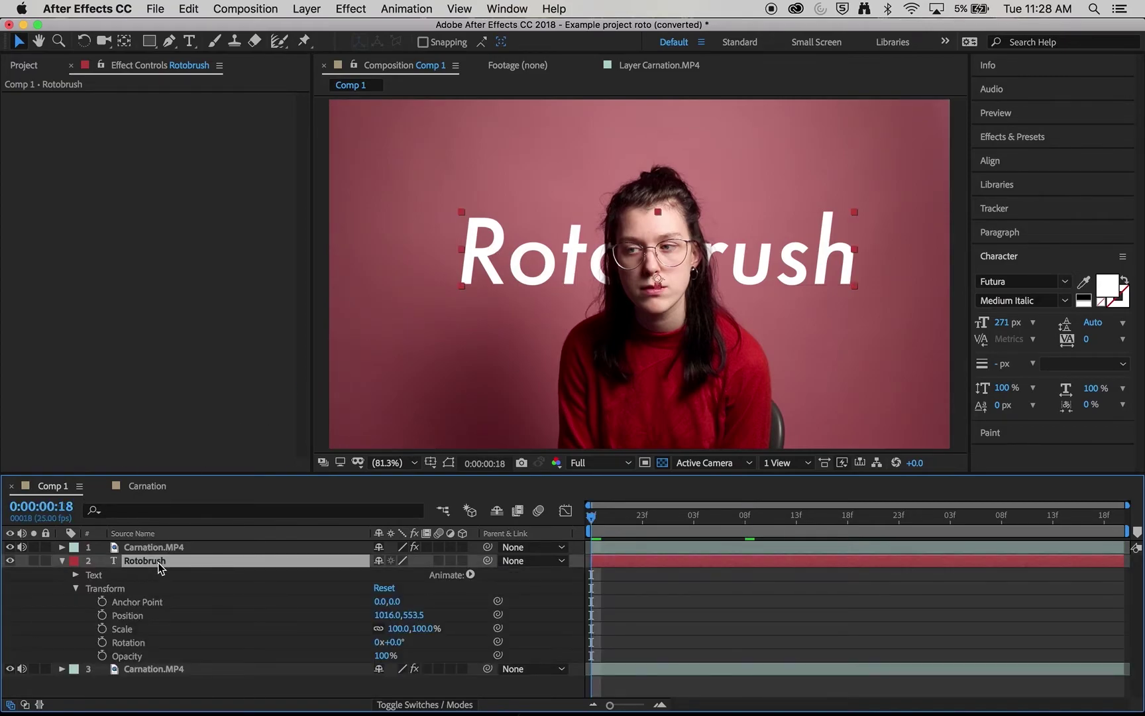
{"action": "left_click", "coordinate": [103, 630]}
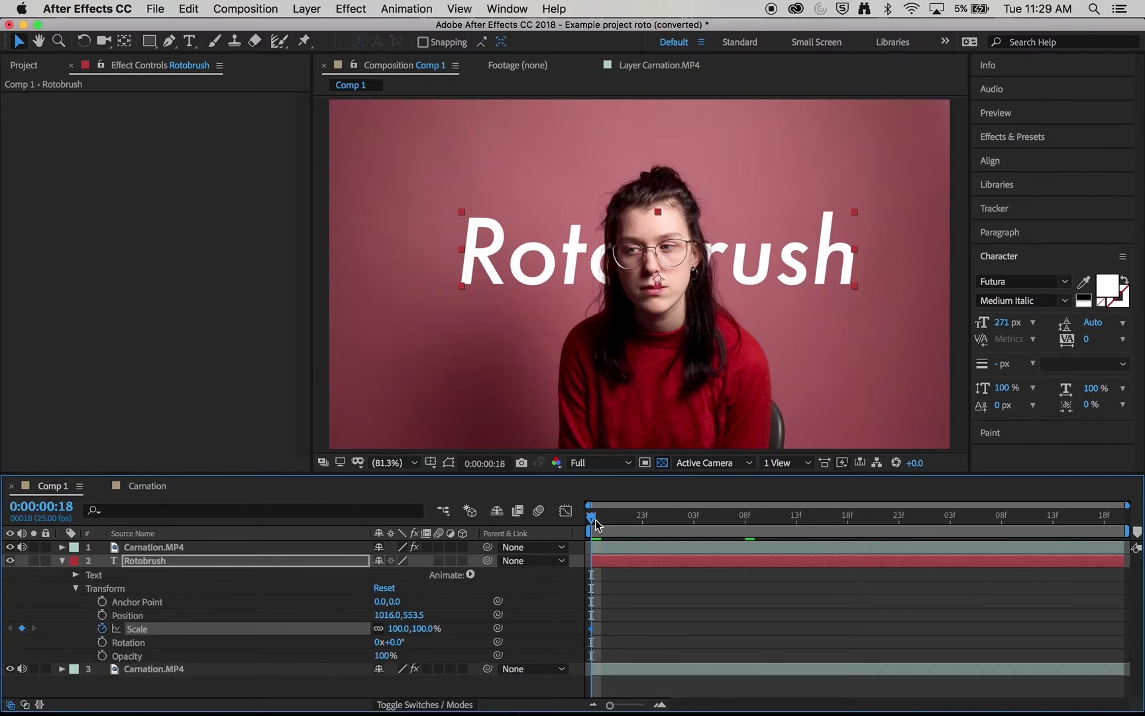
{"action": "left_click_drag", "start_coordinate": [592, 516], "coordinate": [909, 517]}
{"action": "left_click_drag", "start_coordinate": [424, 630], "coordinate": [448, 624]}
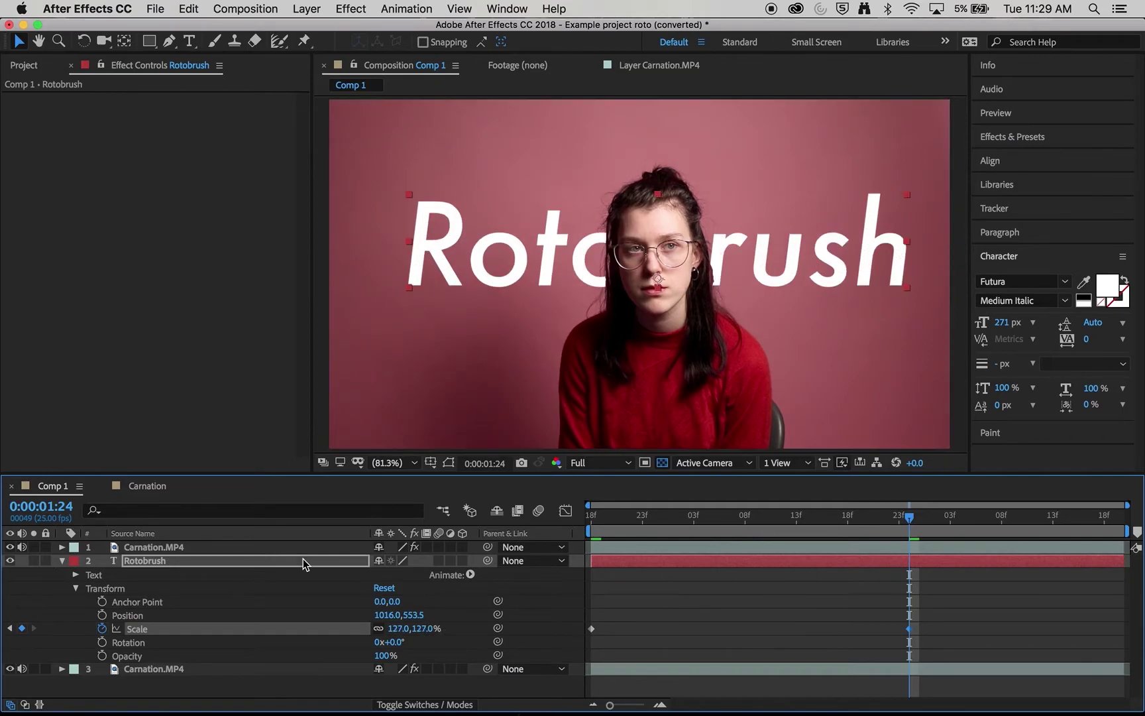
{"action": "left_click_drag", "start_coordinate": [683, 517], "coordinate": [582, 527]}
{"action": "key", "text": "space"}
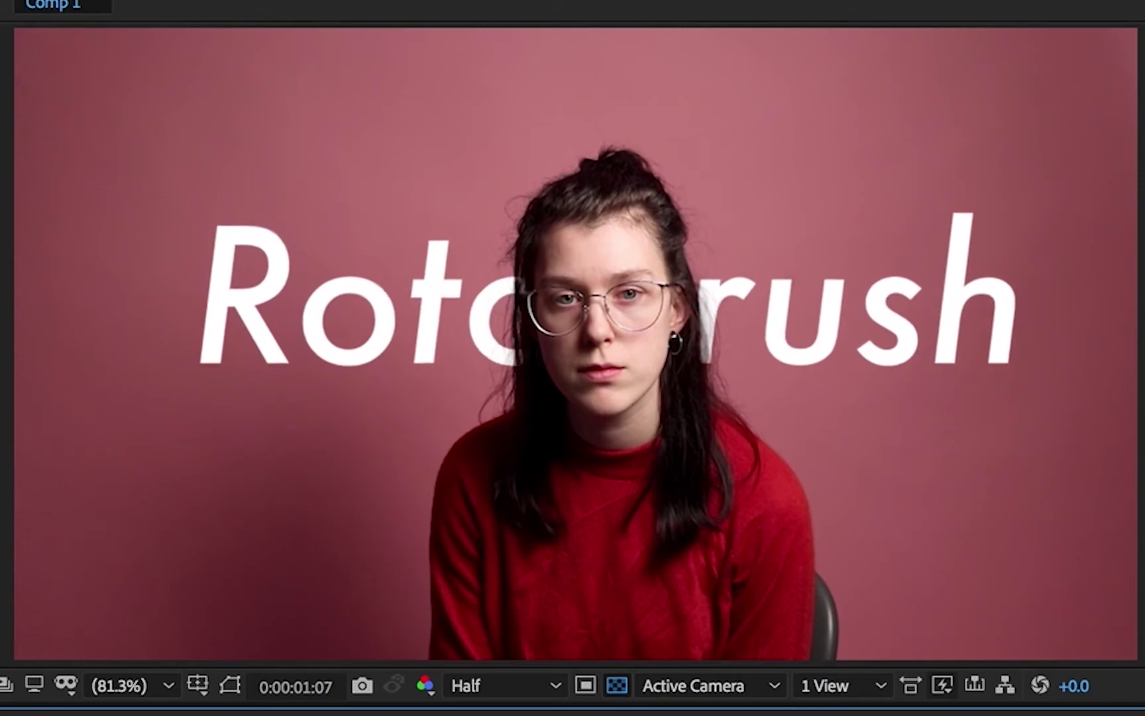
{"action": "key", "text": "space"}
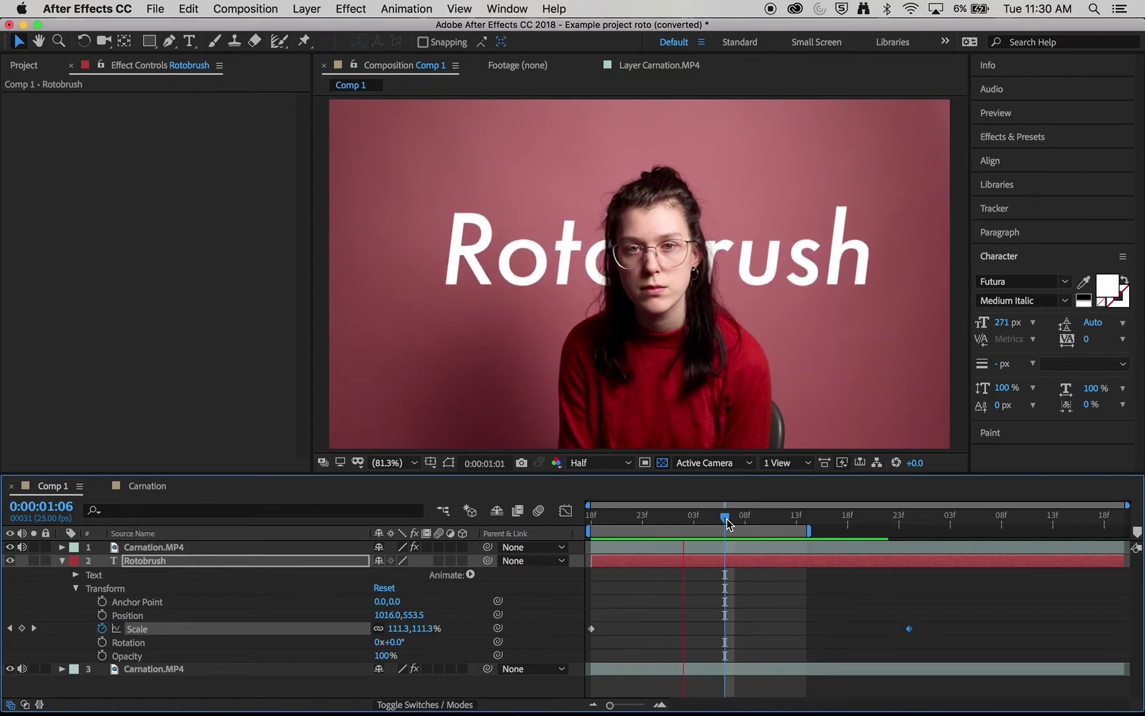
- Stop the preview and jump to 0:00:02:22 in the Carnation composition
{"action": "key", "text": "space"}
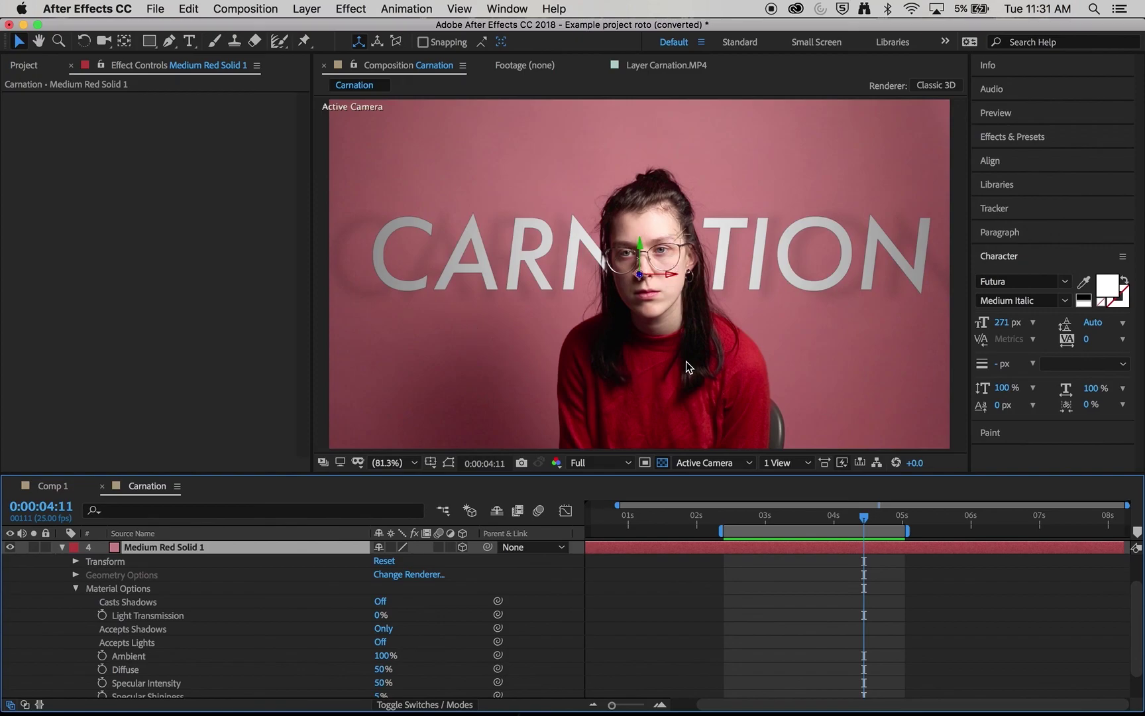
{"action": "left_click", "coordinate": [757, 517]}
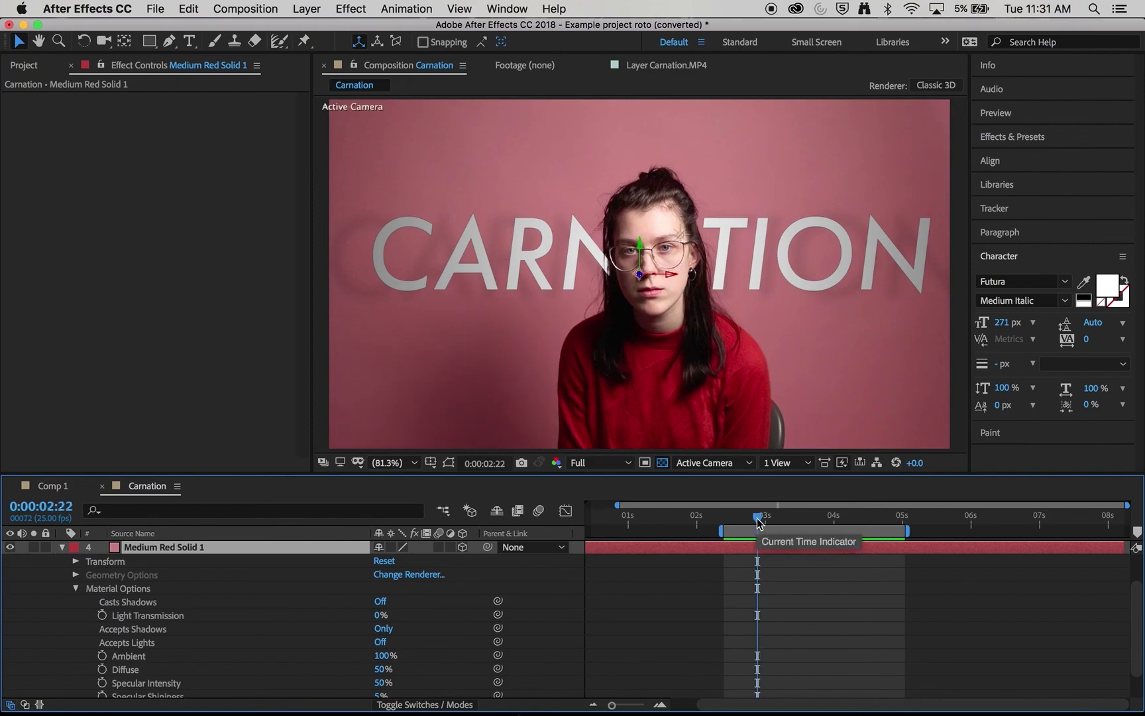